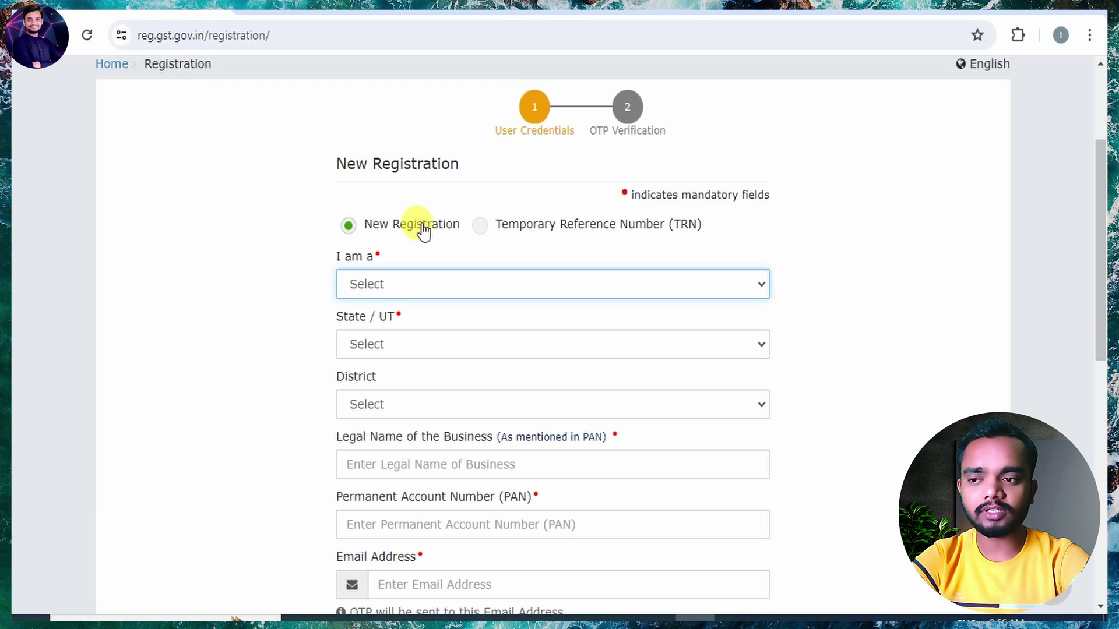
Step: Set the applicant type to Taxpayer and the State / UT to Madhya Pradesh for the new registration
{"action": "left_click", "coordinate": [411, 284]}
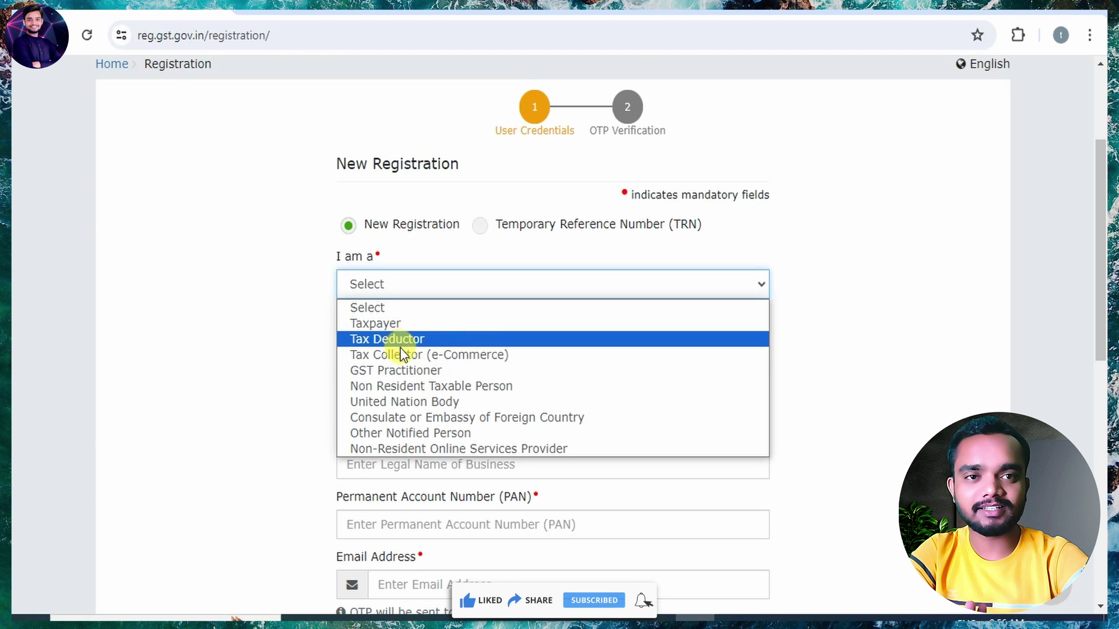
{"action": "left_click", "coordinate": [403, 324]}
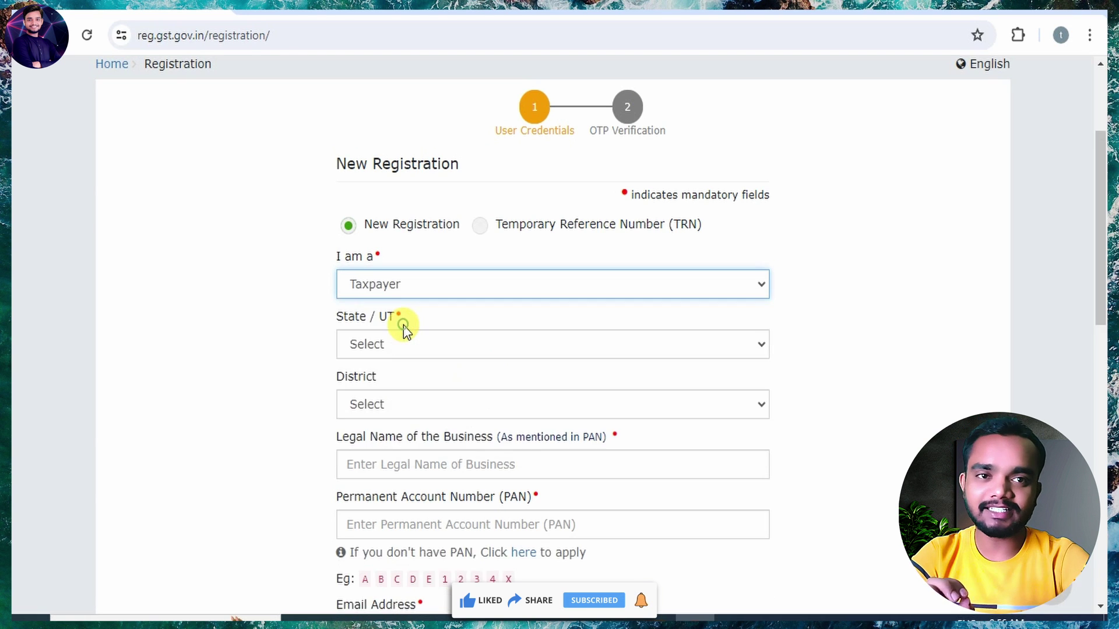
{"action": "left_click", "coordinate": [404, 330]}
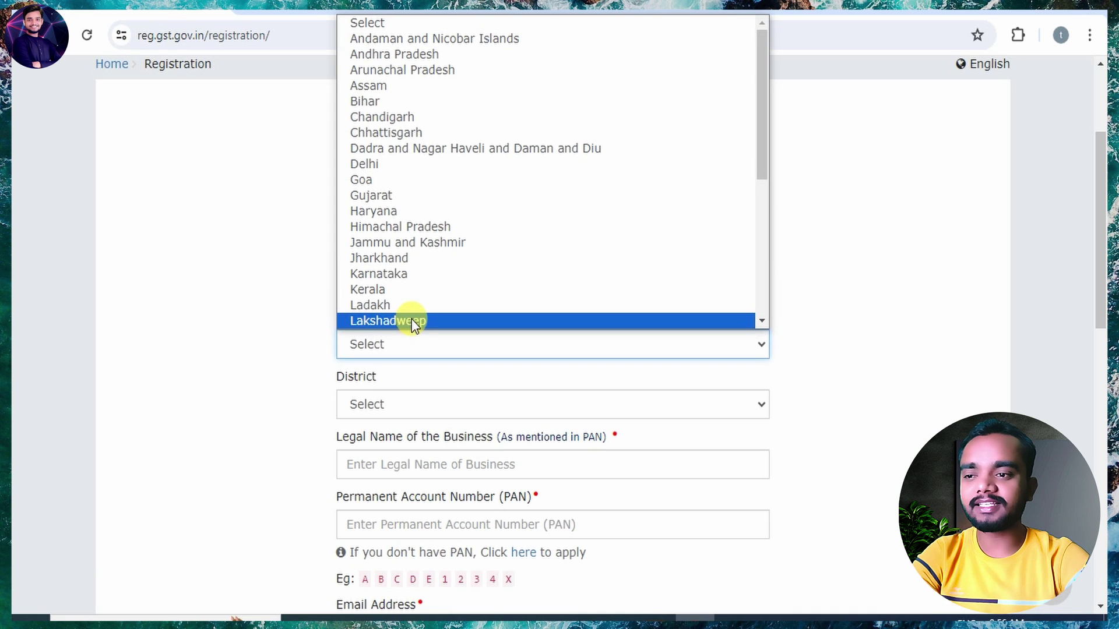
{"action": "key", "text": "Down"}
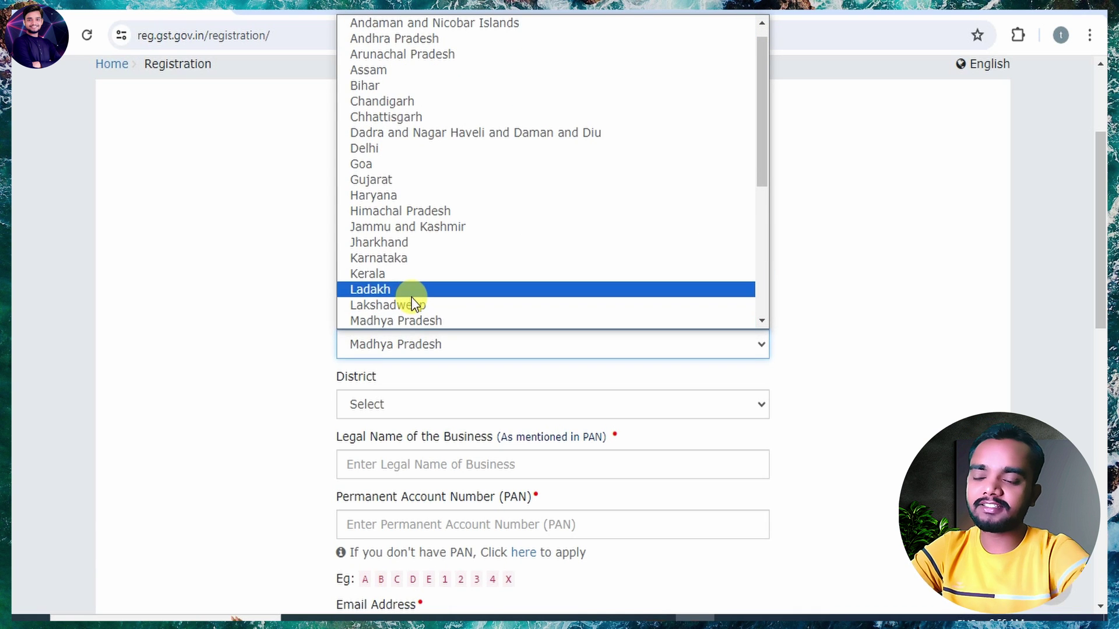
{"action": "left_click", "coordinate": [423, 320]}
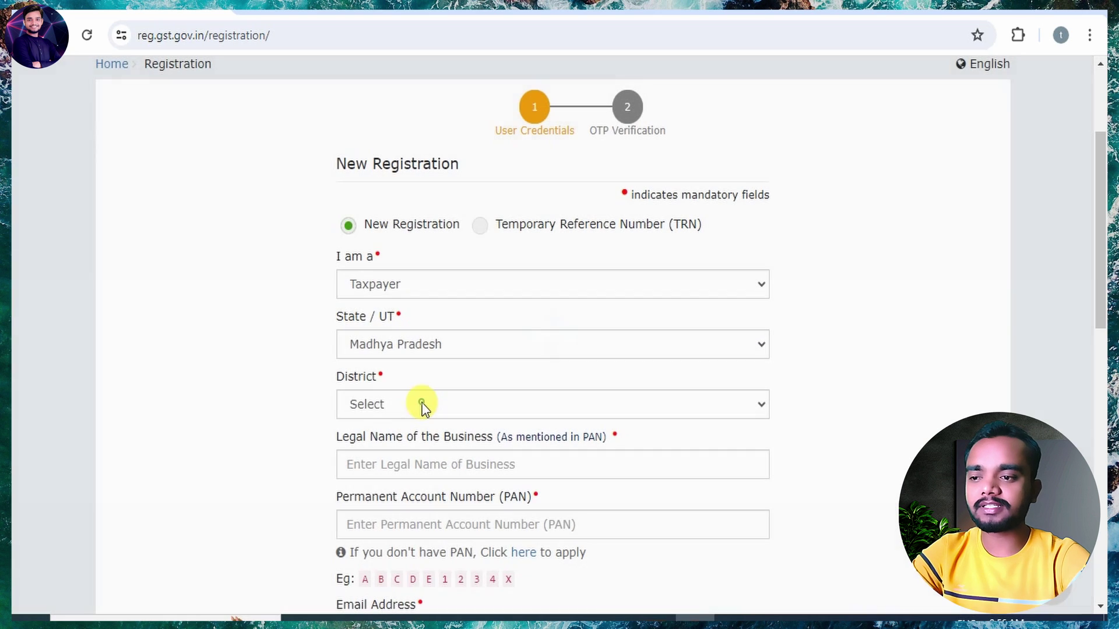
{"action": "scroll", "coordinate": [439, 402], "scroll_direction": "down", "scroll_amount": 3}
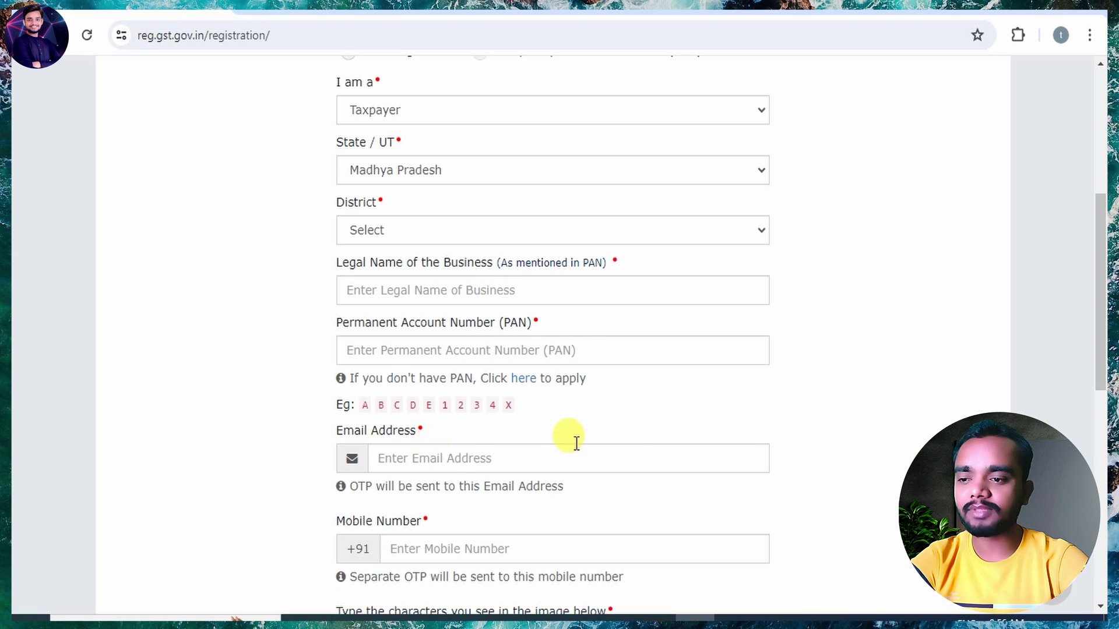
{"action": "scroll", "coordinate": [530, 451], "scroll_direction": "down", "scroll_amount": 3}
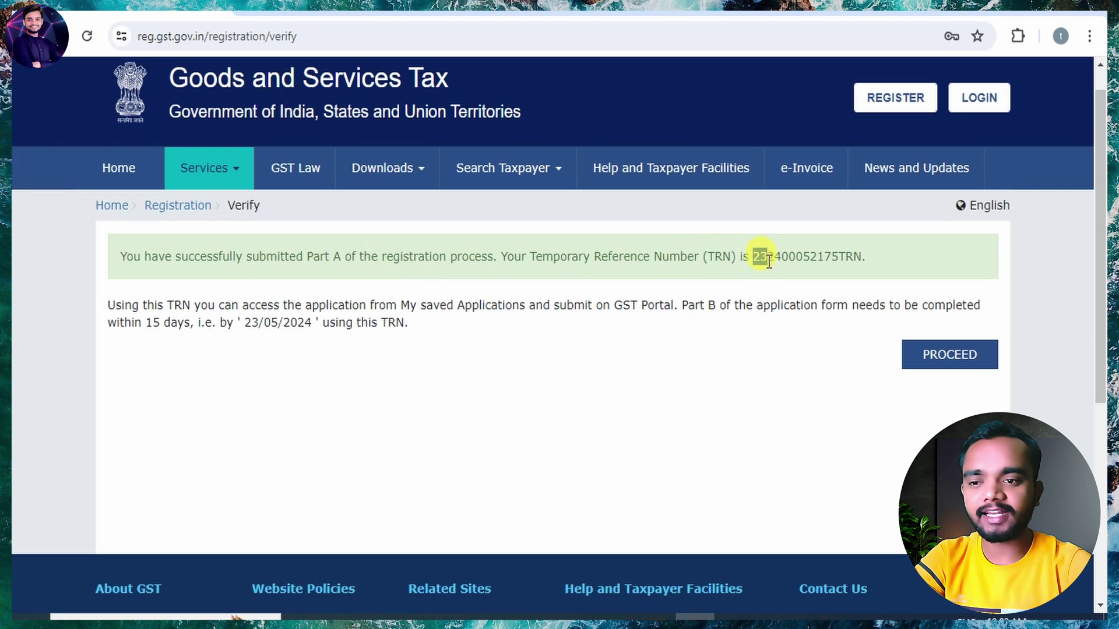
Step: Copy the issued Temporary Reference Number, proceed, and enter it in the TRN field of the registration form
{"action": "left_click_drag", "start_coordinate": [769, 261], "coordinate": [857, 257]}
{"action": "key", "text": "ctrl+c"}
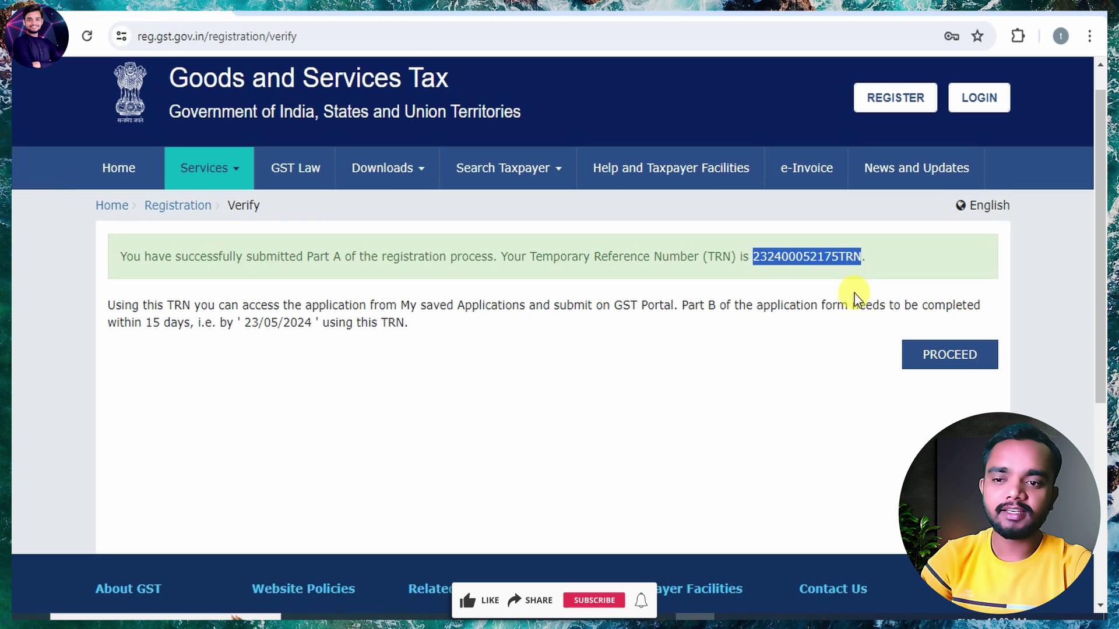
{"action": "left_click", "coordinate": [920, 353]}
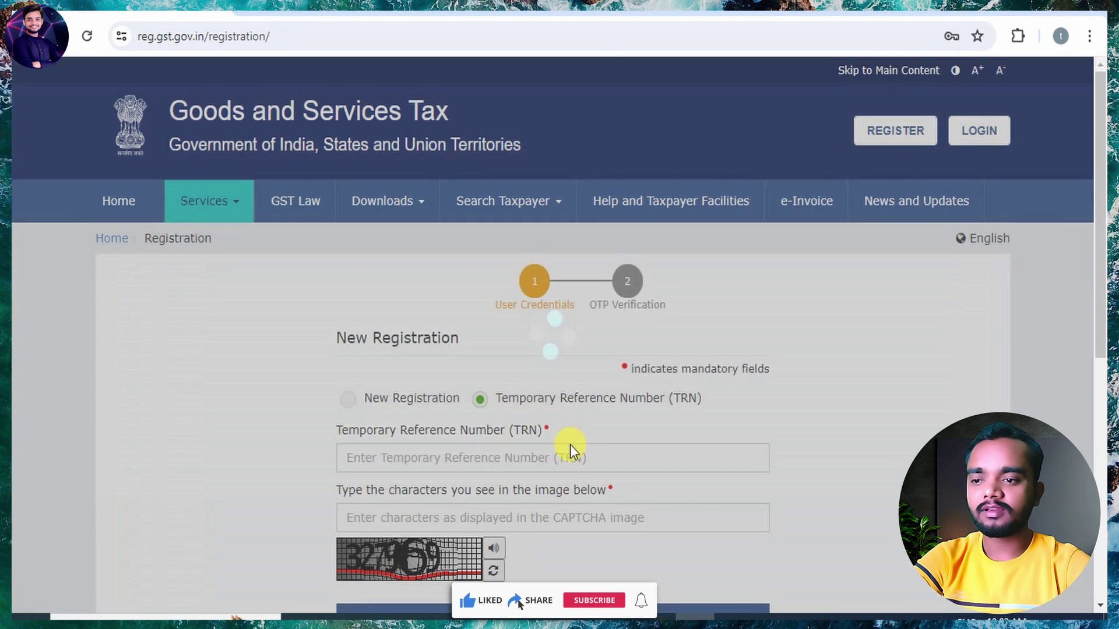
{"action": "scroll", "coordinate": [570, 445], "scroll_direction": "down", "scroll_amount": 1}
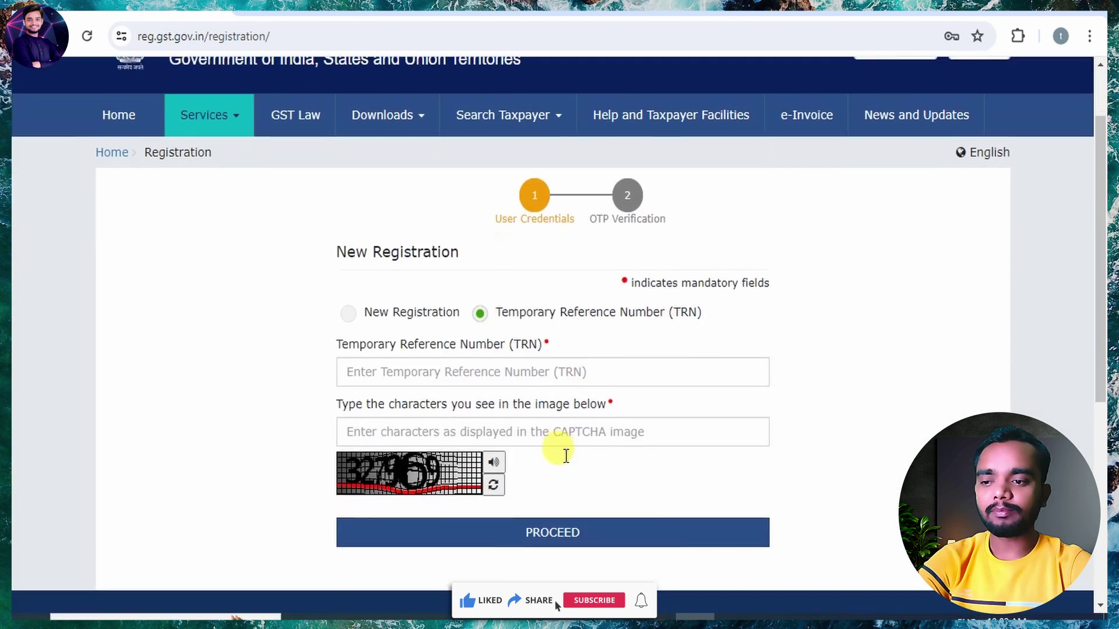
{"action": "left_click", "coordinate": [424, 371]}
{"action": "key", "text": "ctrl+v"}
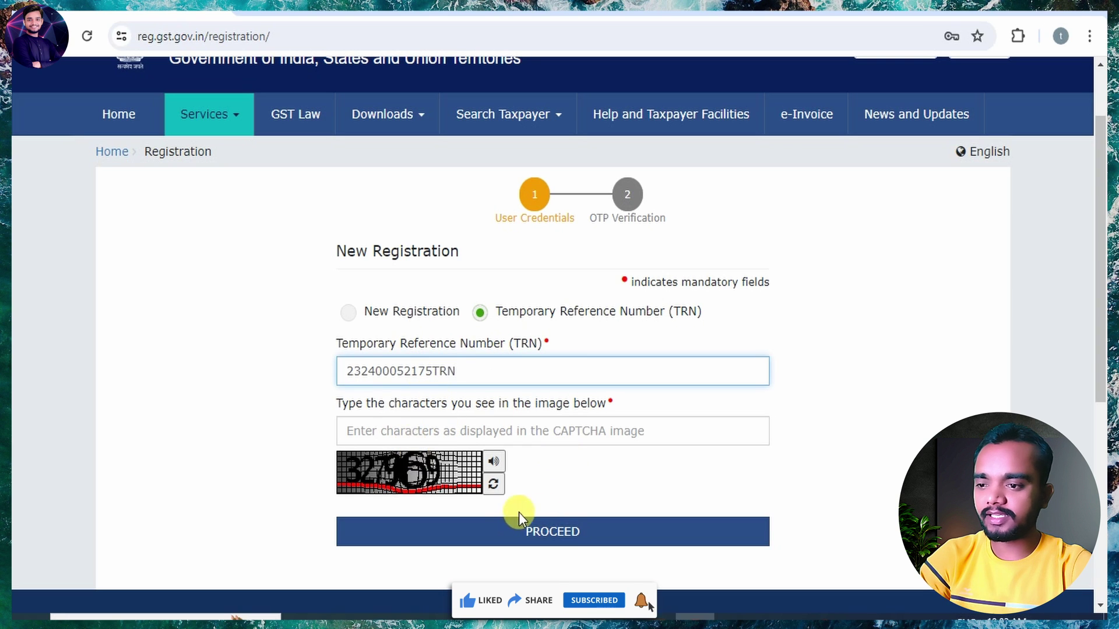
{"action": "left_click", "coordinate": [525, 431]}
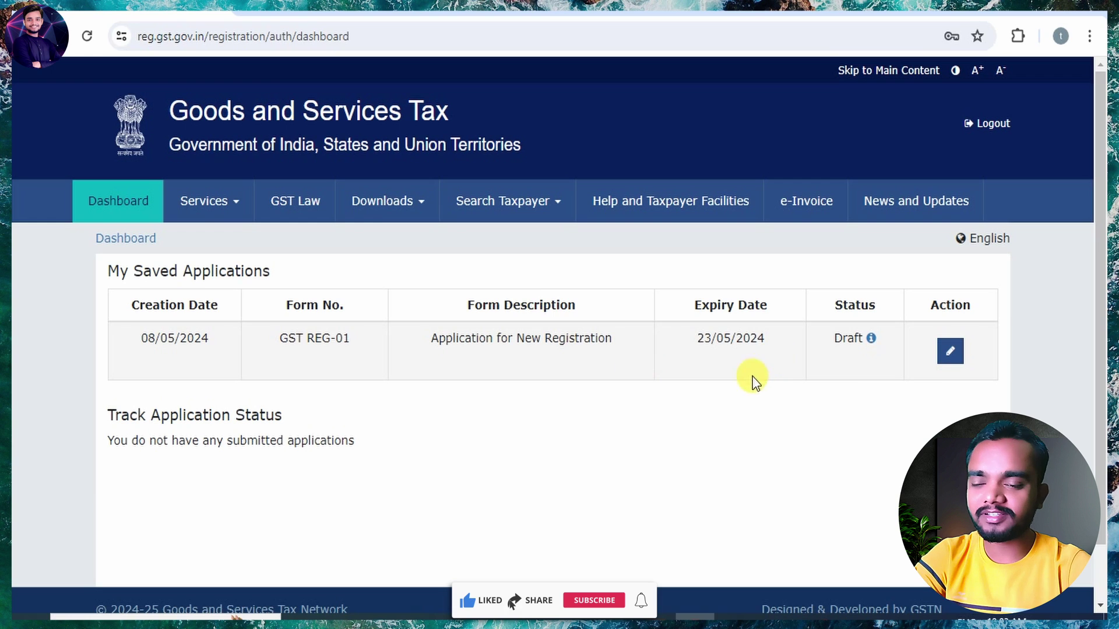
Step: Open the draft GST REG-01 application for editing and set the Constitution of Business to Partnership
{"action": "left_click", "coordinate": [951, 351]}
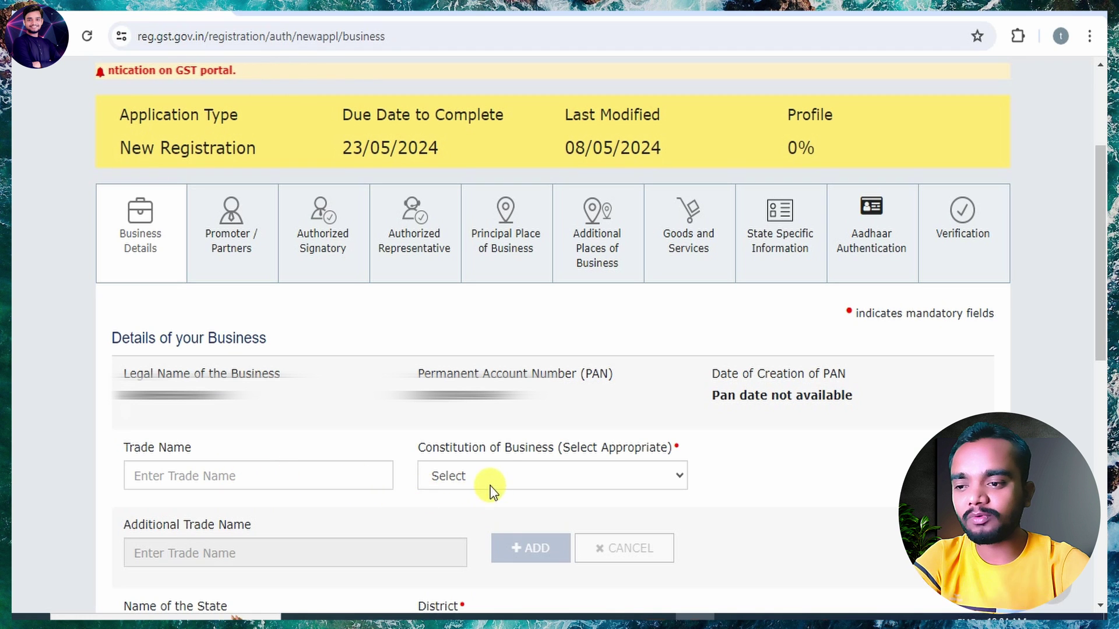
{"action": "left_click", "coordinate": [470, 476]}
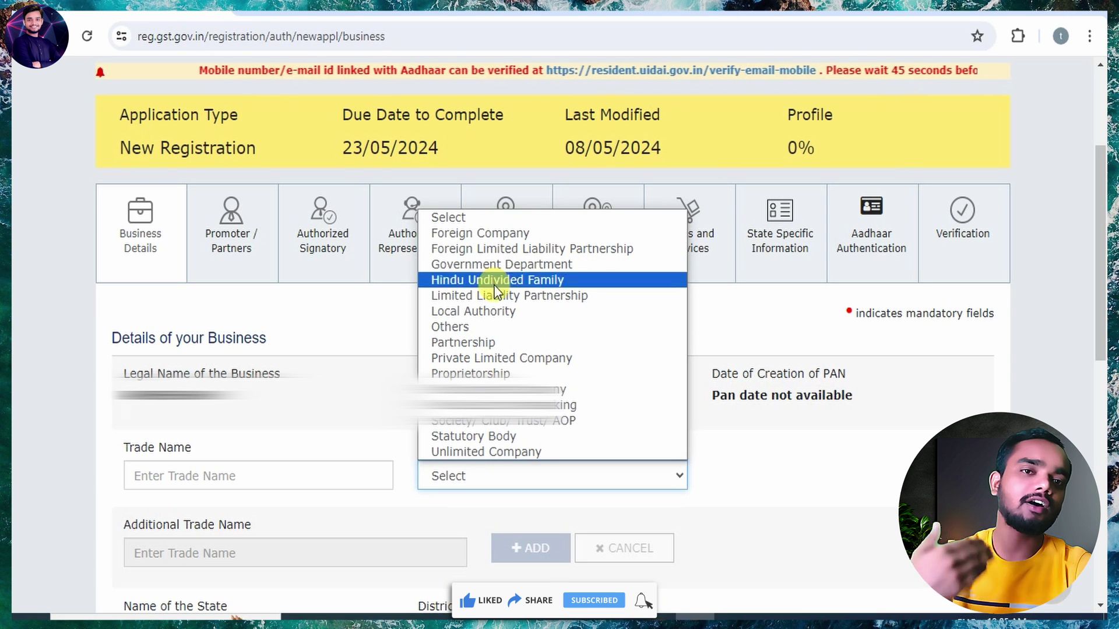
{"action": "left_click", "coordinate": [480, 342]}
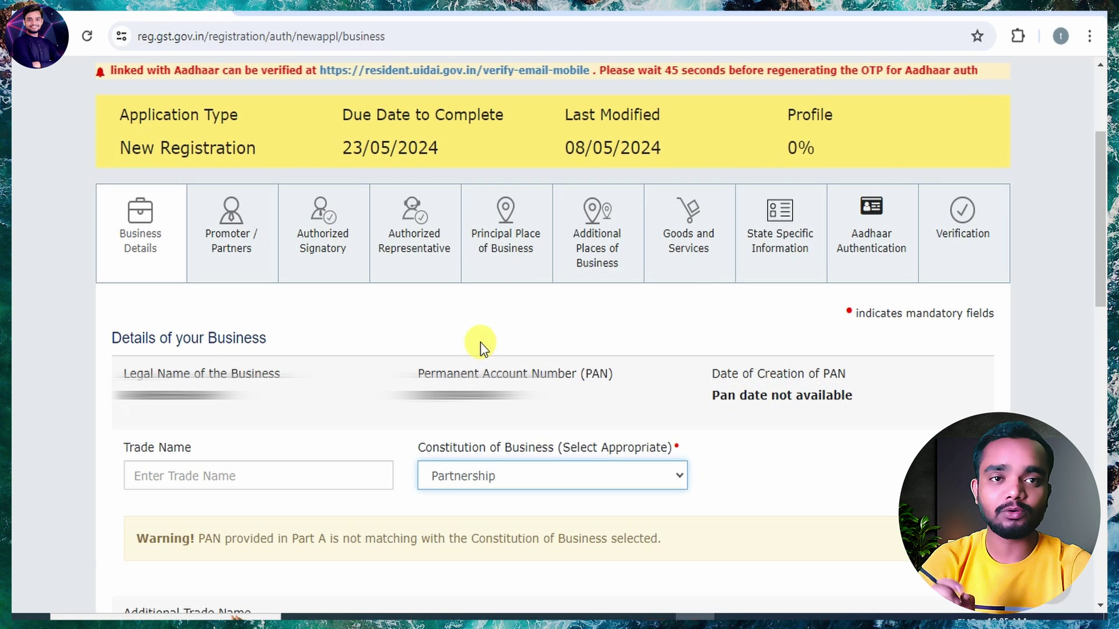
{"action": "left_click", "coordinate": [232, 476]}
Step: Leave casual taxable person registration off and set the reason to obtain registration to Selling through e-Commerce portal
{"action": "scroll", "coordinate": [229, 151], "scroll_direction": "down", "scroll_amount": 10}
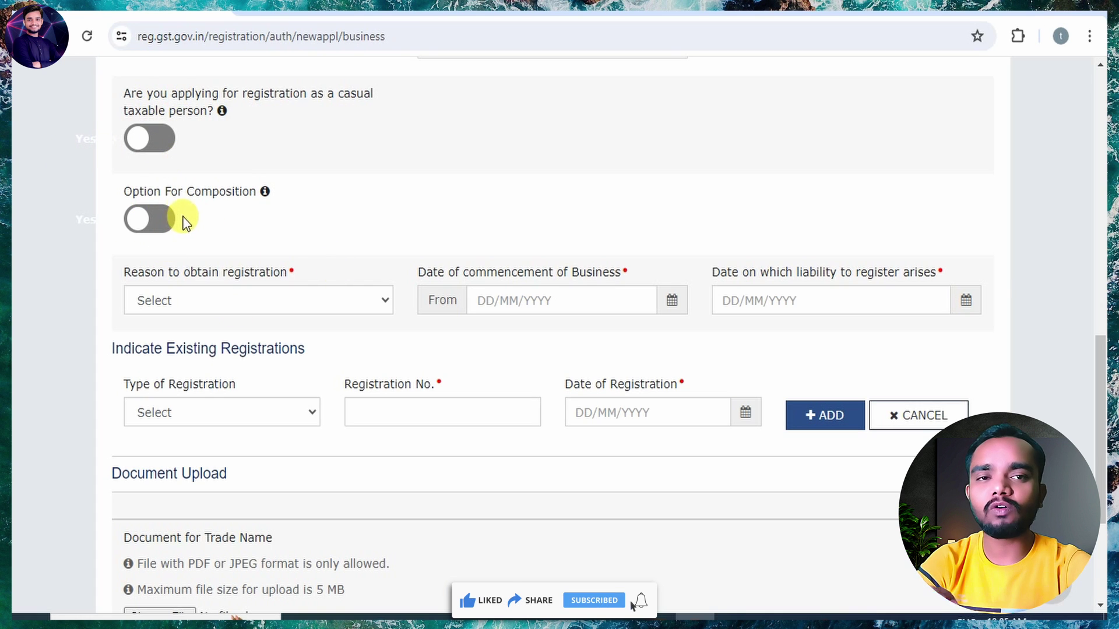
{"action": "left_click", "coordinate": [154, 143]}
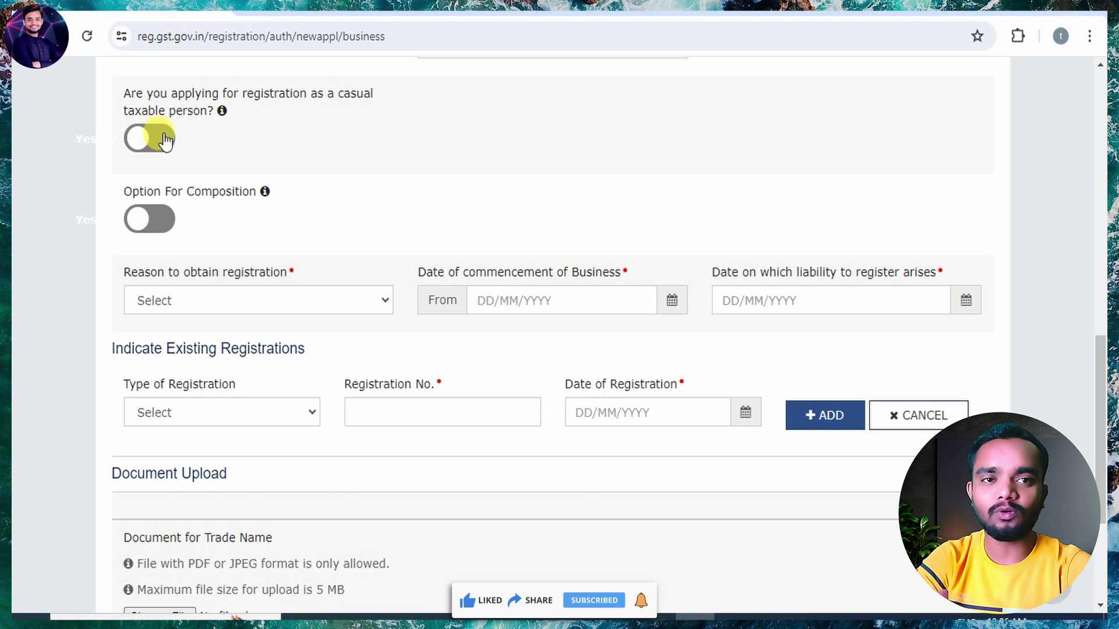
{"action": "left_click", "coordinate": [156, 142]}
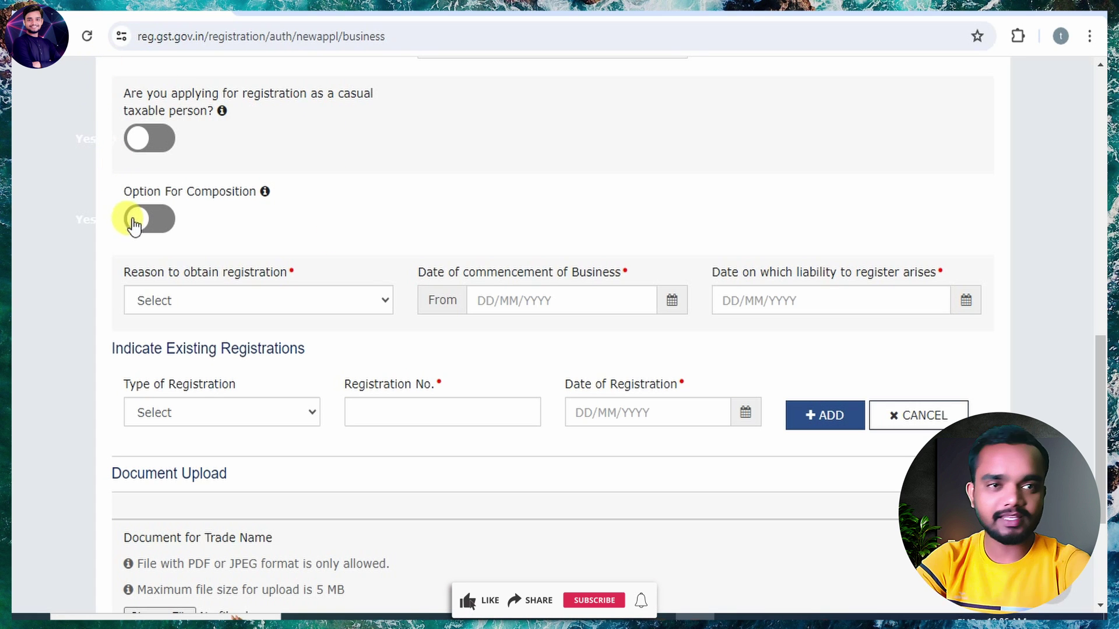
{"action": "left_click", "coordinate": [292, 309]}
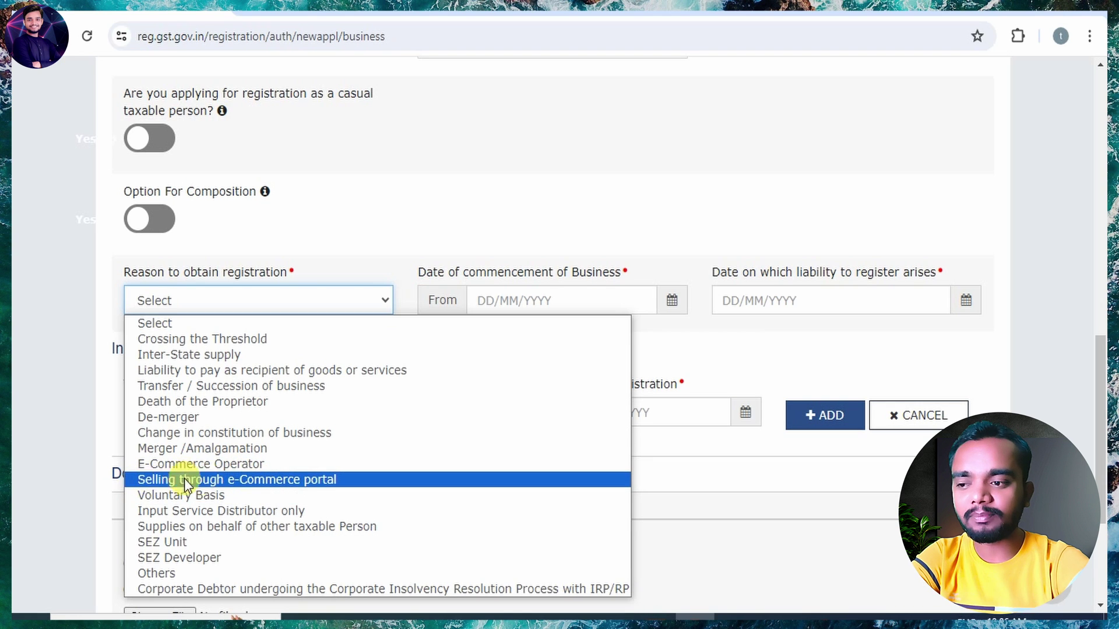
{"action": "left_click", "coordinate": [316, 484]}
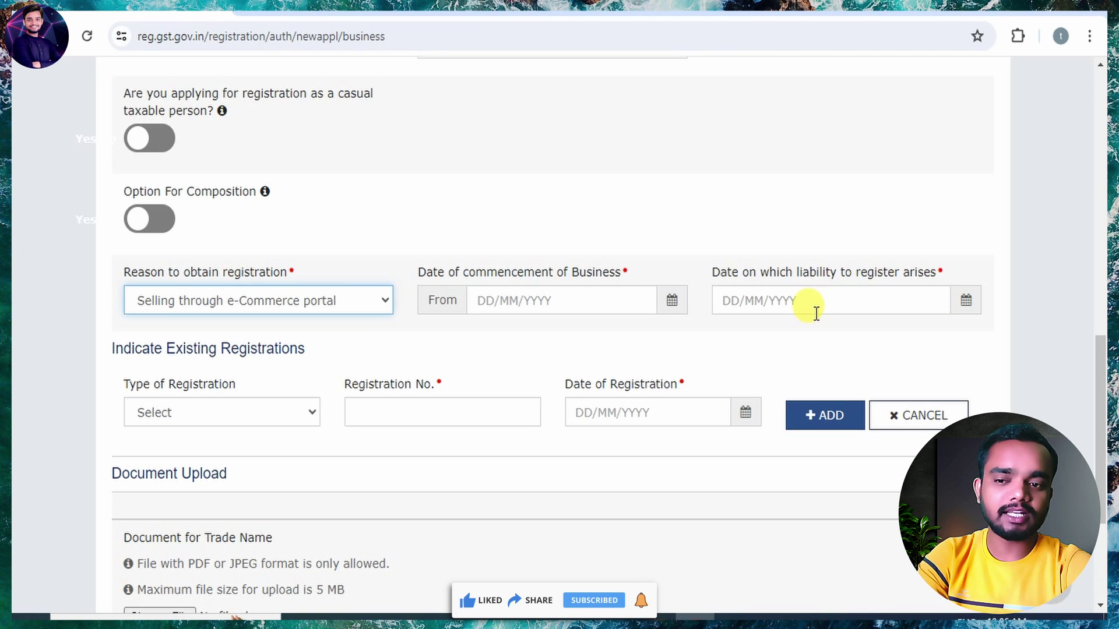
{"action": "left_click", "coordinate": [238, 411]}
{"action": "left_click", "coordinate": [183, 365]}
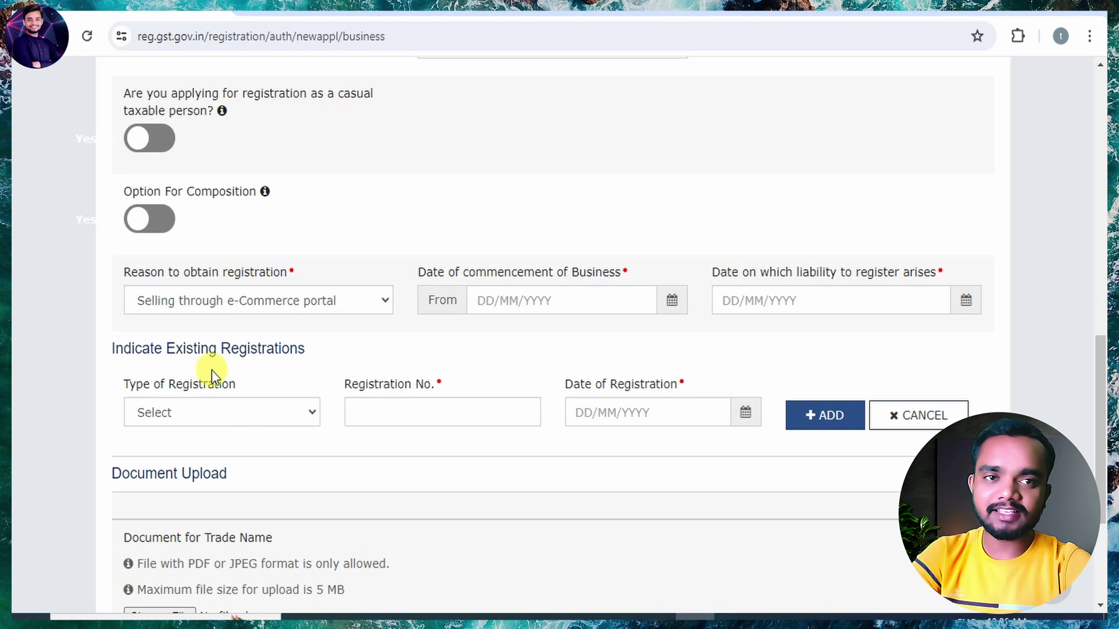
{"action": "left_click", "coordinate": [202, 406]}
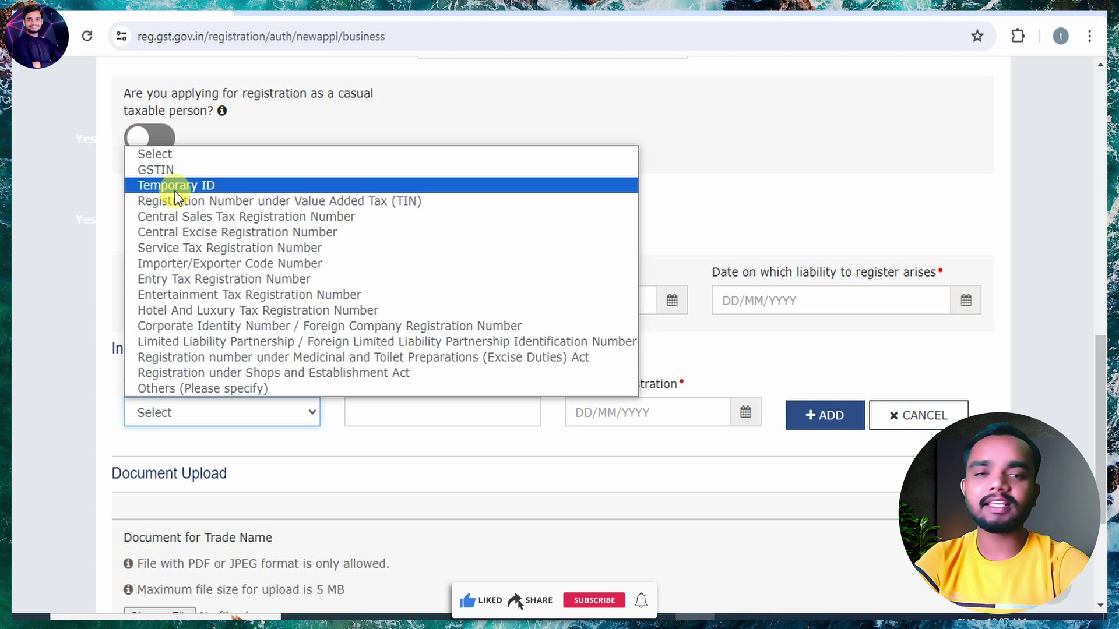
{"action": "left_click", "coordinate": [428, 474]}
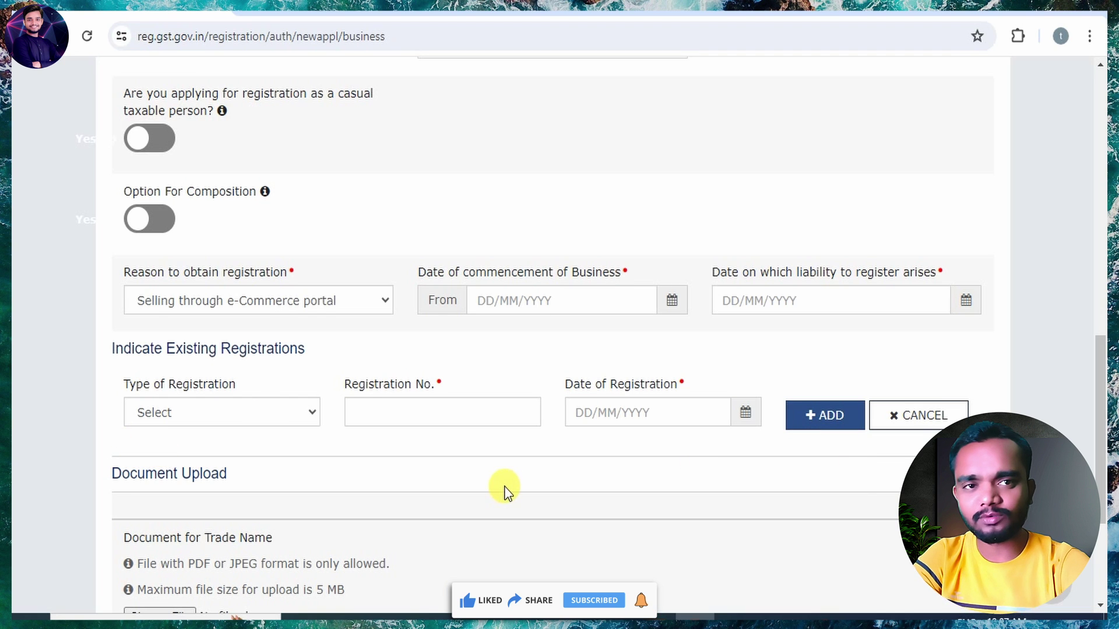
{"action": "scroll", "coordinate": [504, 490], "scroll_direction": "down", "scroll_amount": 4}
{"action": "scroll", "coordinate": [203, 434], "scroll_direction": "up", "scroll_amount": 1}
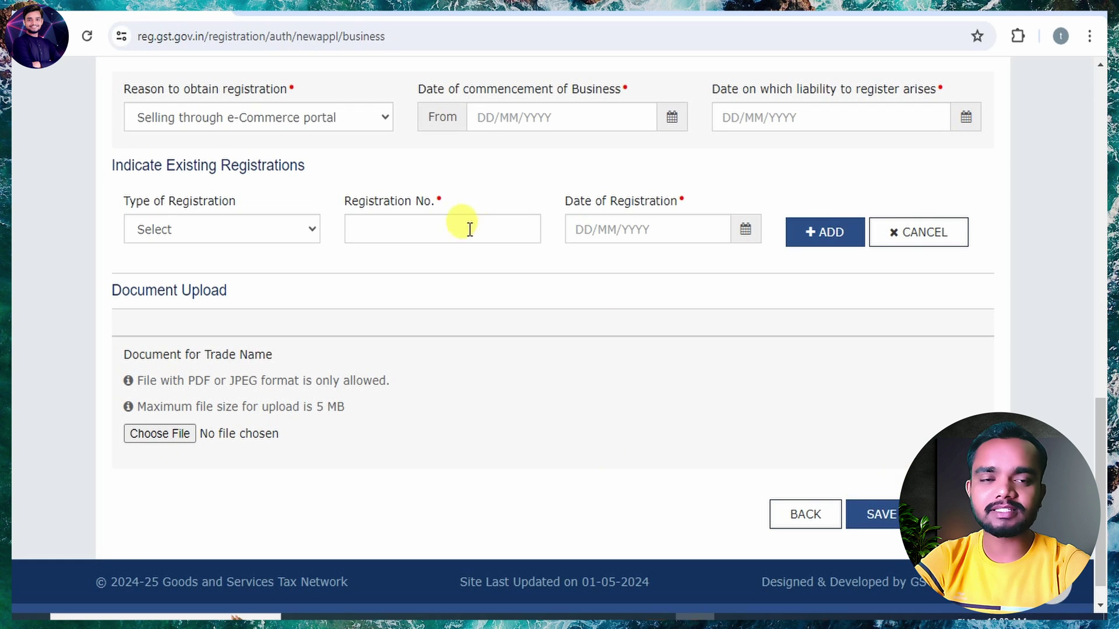
{"action": "left_click", "coordinate": [630, 121]}
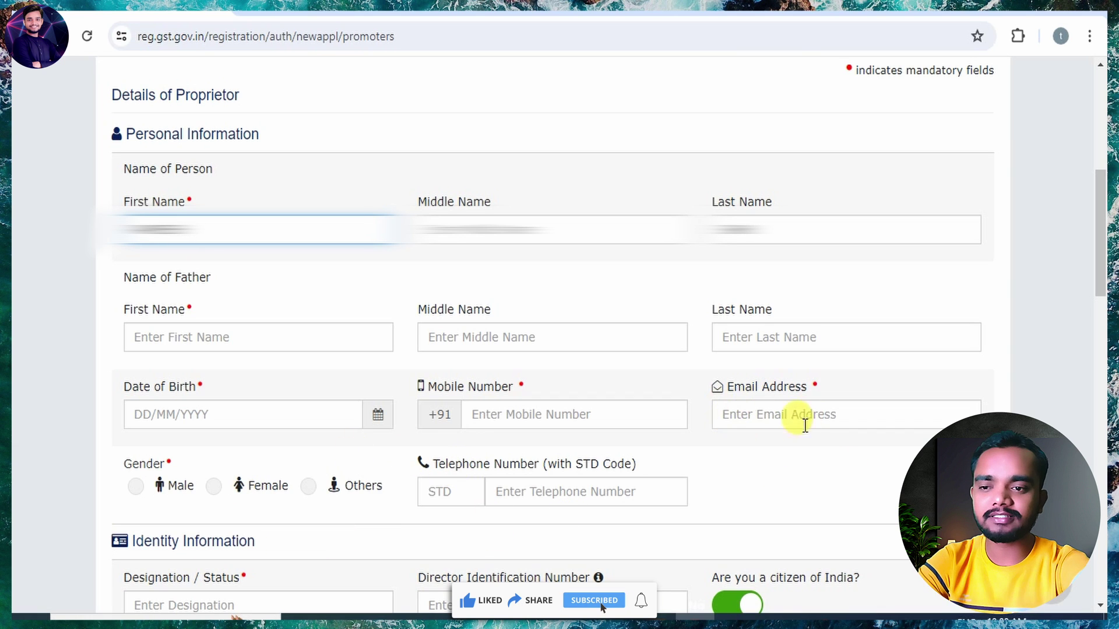
Step: Enter OWNER as the proprietor's Designation / Status in the identity information
{"action": "scroll", "coordinate": [145, 118], "scroll_direction": "down", "scroll_amount": 7}
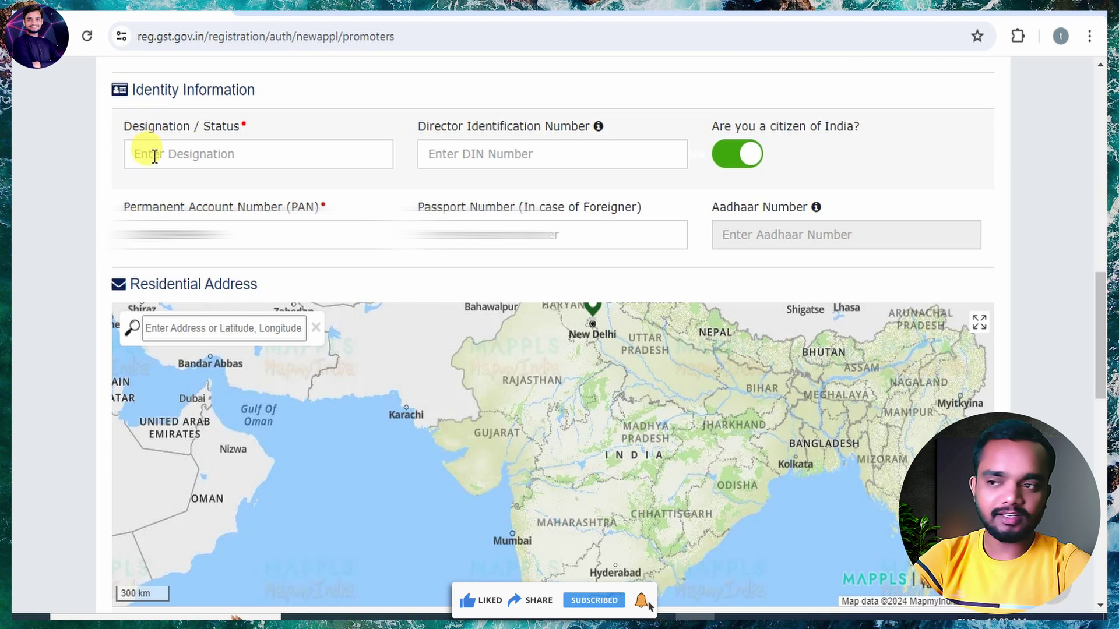
{"action": "left_click", "coordinate": [352, 154]}
{"action": "type", "text": "OWNER"}
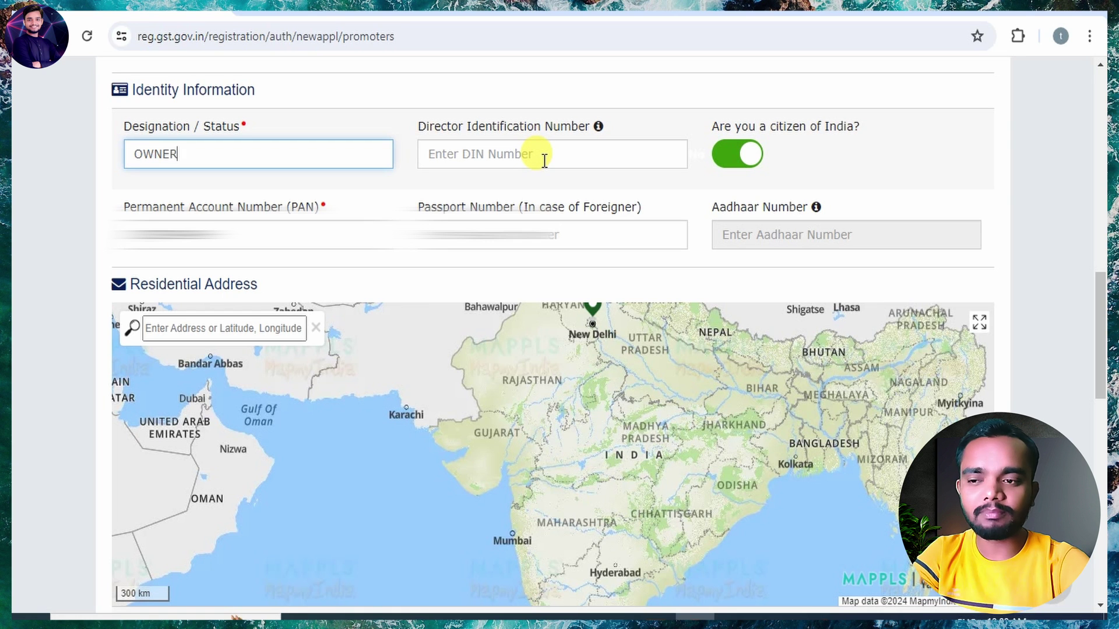
Step: Set Also Authorized Signatory to Yes for the proprietor and save the Promoter / Partners section to continue
{"action": "scroll", "coordinate": [329, 142], "scroll_direction": "down", "scroll_amount": 10}
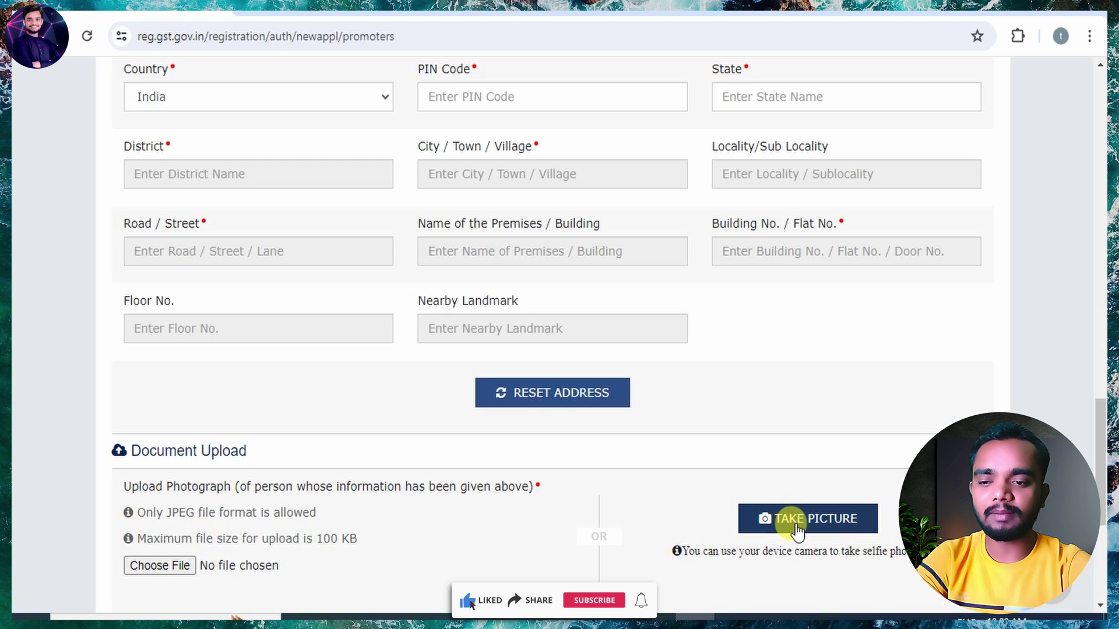
{"action": "scroll", "coordinate": [792, 529], "scroll_direction": "down", "scroll_amount": 3}
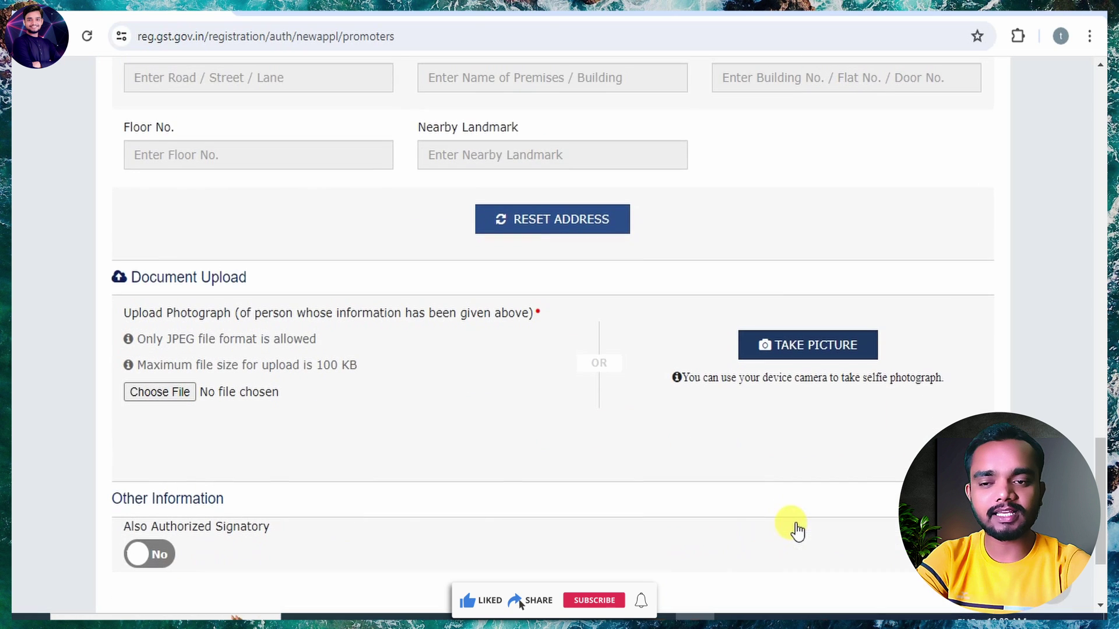
{"action": "scroll", "coordinate": [293, 470], "scroll_direction": "down", "scroll_amount": 3}
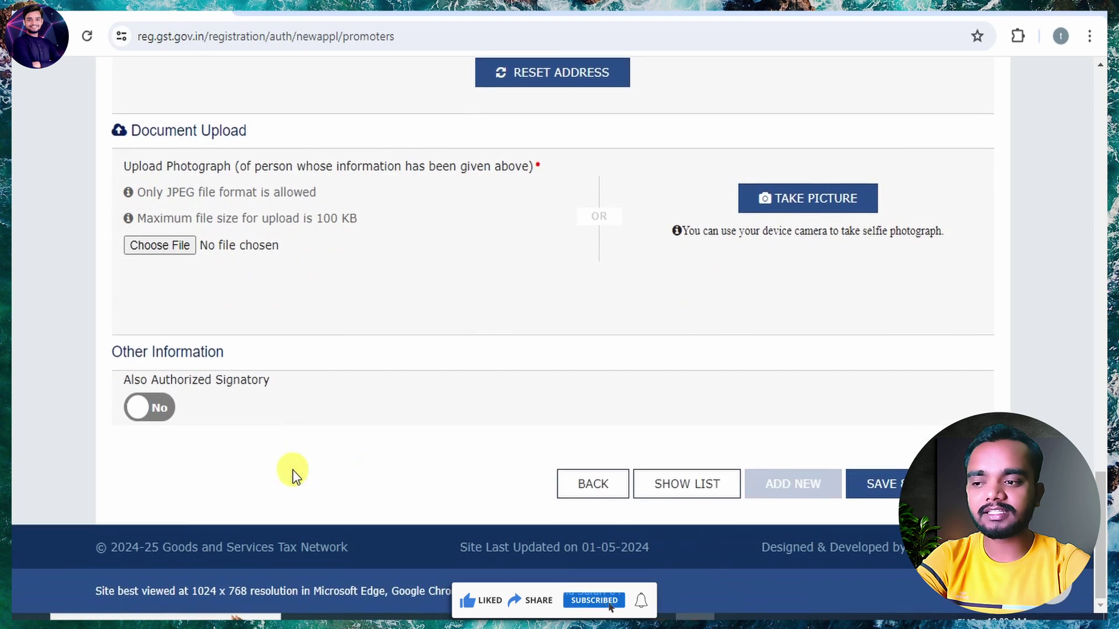
{"action": "left_click", "coordinate": [159, 407]}
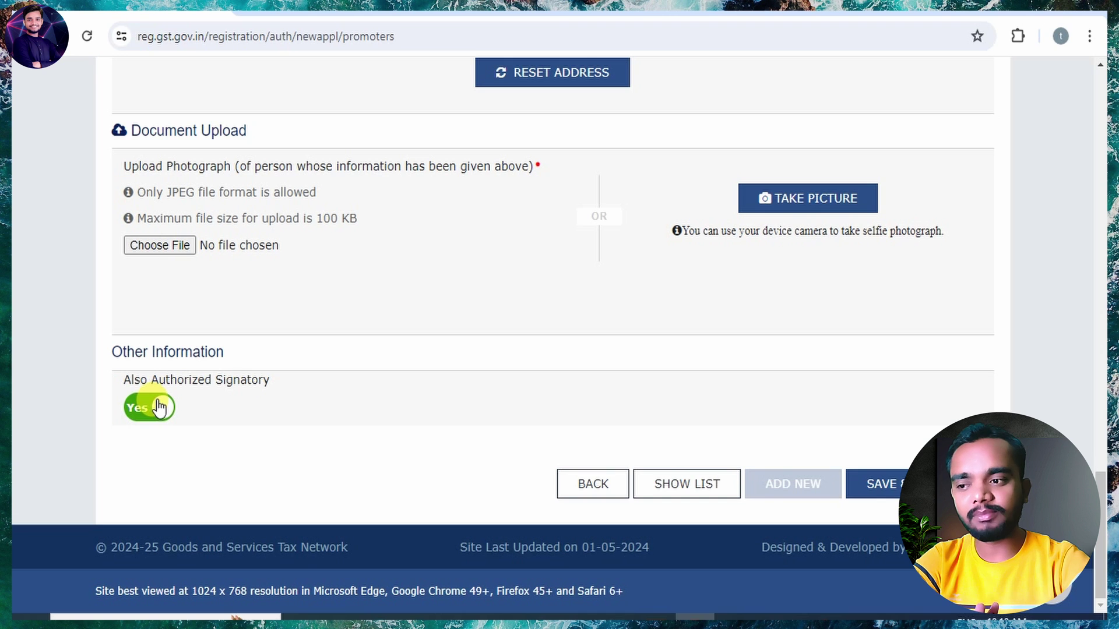
{"action": "left_click", "coordinate": [883, 484]}
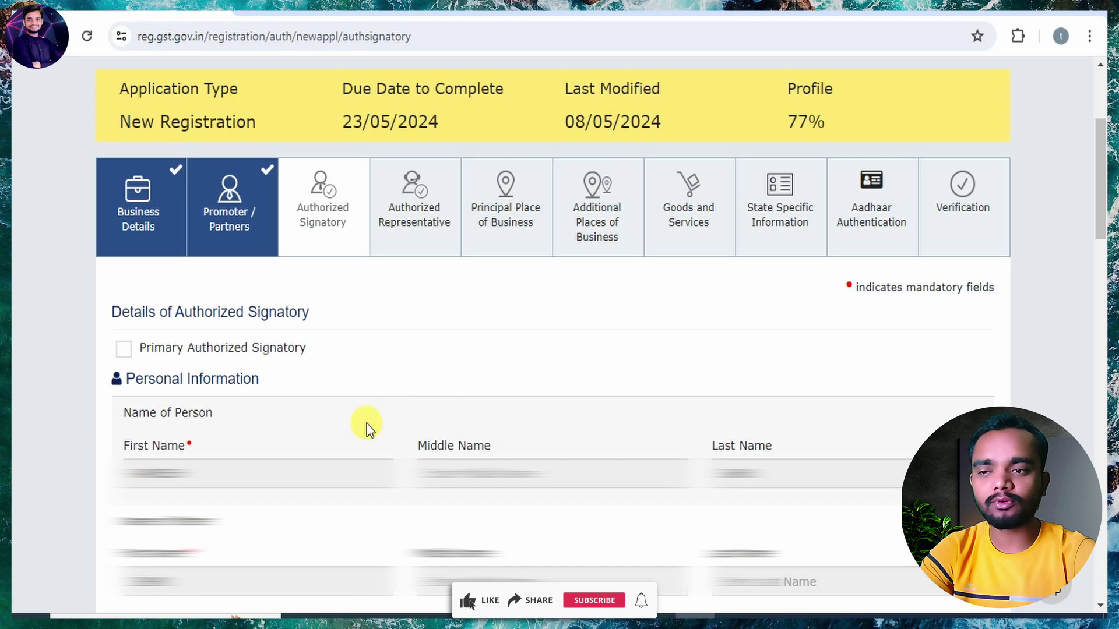
Step: Mark the person as Primary Authorized Signatory and save the Authorized Signatory section to continue
{"action": "left_click", "coordinate": [126, 350]}
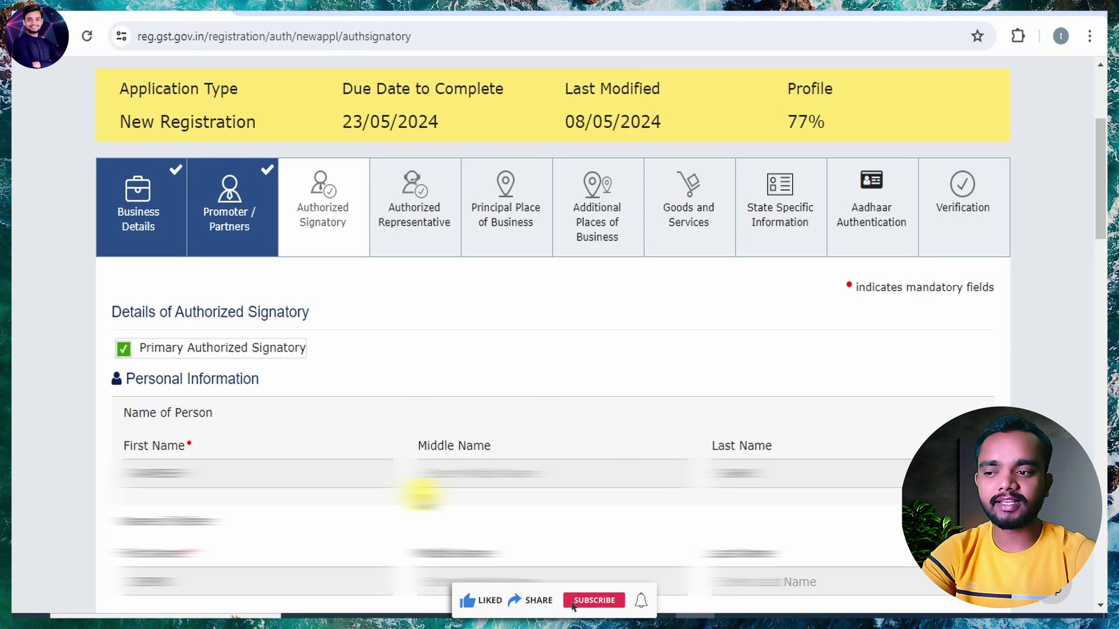
{"action": "scroll", "coordinate": [525, 431], "scroll_direction": "down", "scroll_amount": 15}
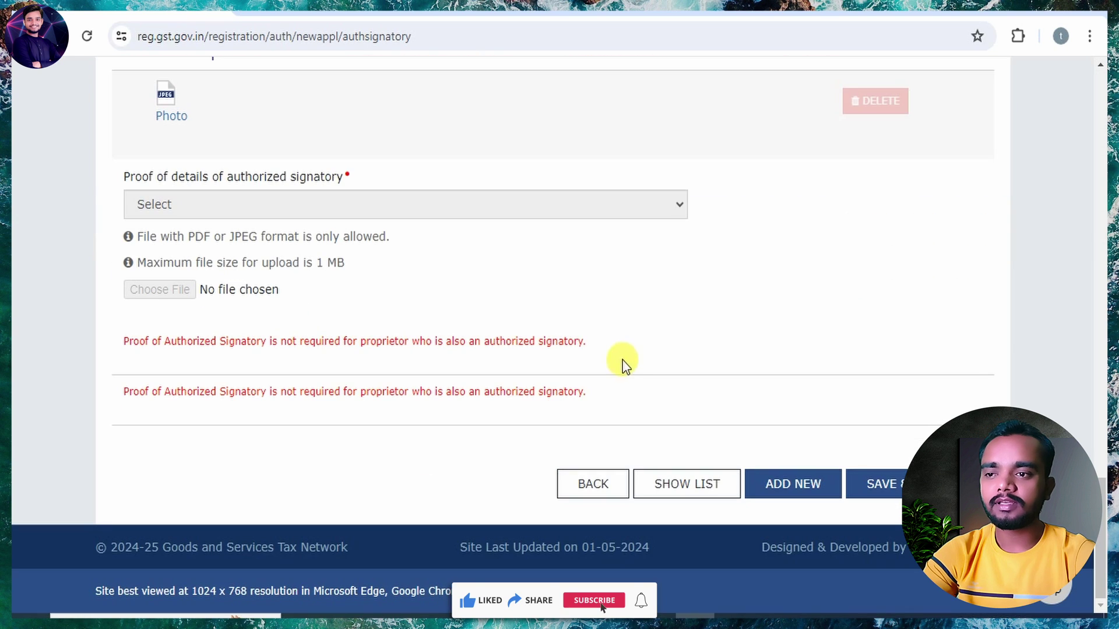
{"action": "left_click", "coordinate": [874, 483]}
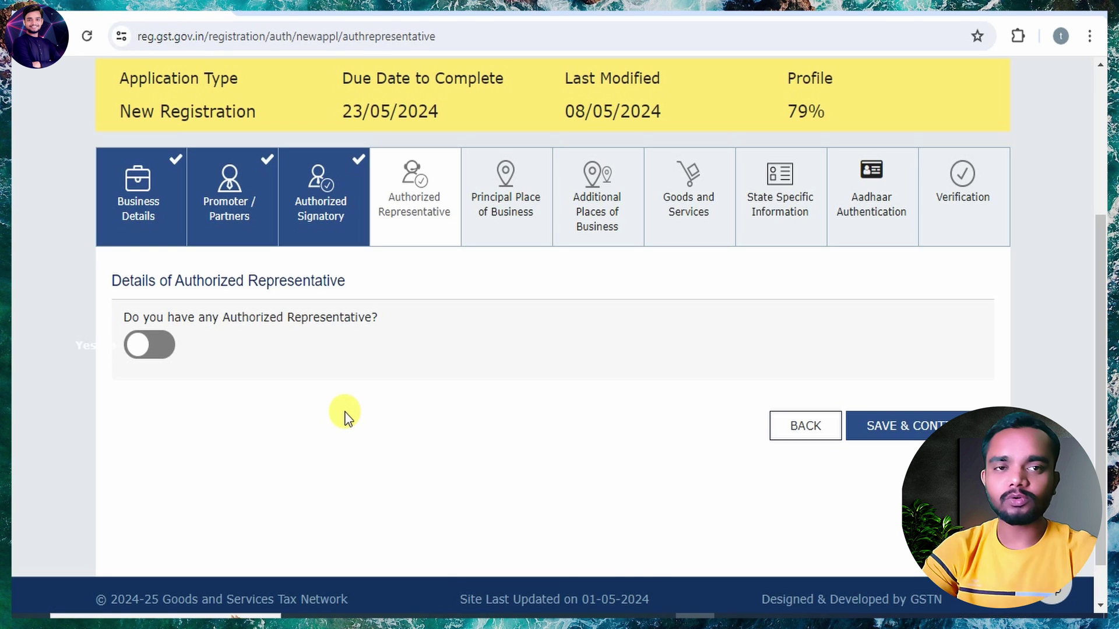
Step: Leave the Authorized Representative option off and save the Authorized Representative section to continue
{"action": "left_click", "coordinate": [153, 352]}
{"action": "left_click", "coordinate": [156, 364]}
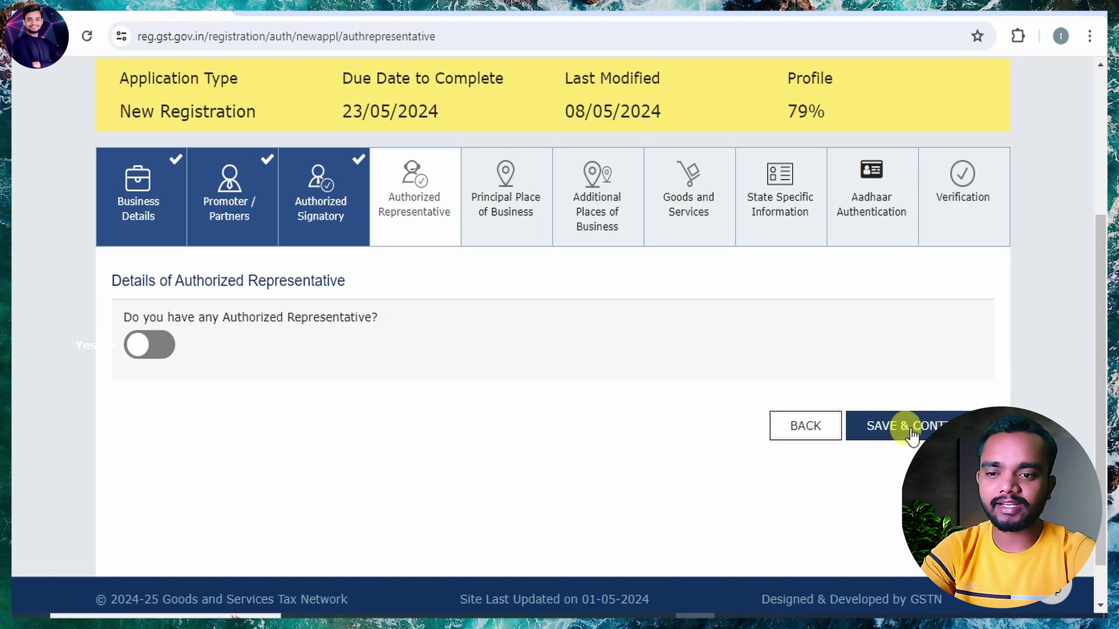
{"action": "left_click", "coordinate": [929, 426]}
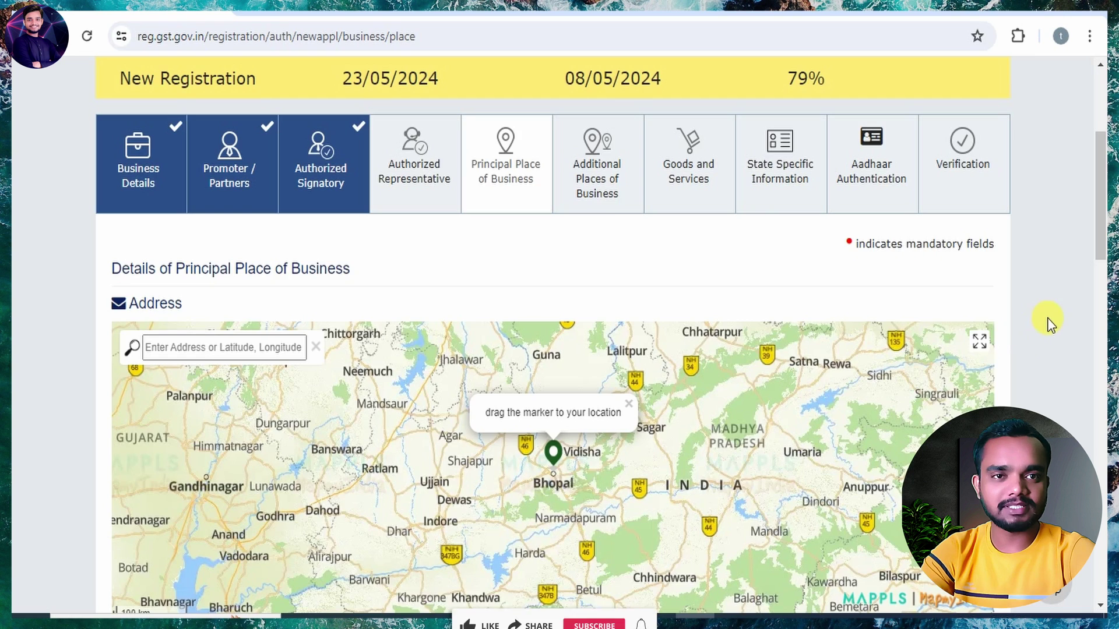
Step: Examine the address, jurisdiction and contact fields for the principal place of business, and place the cursor in the PIN Code field
{"action": "scroll", "coordinate": [1047, 319], "scroll_direction": "down", "scroll_amount": 8}
{"action": "scroll", "coordinate": [1048, 317], "scroll_direction": "down", "scroll_amount": 1}
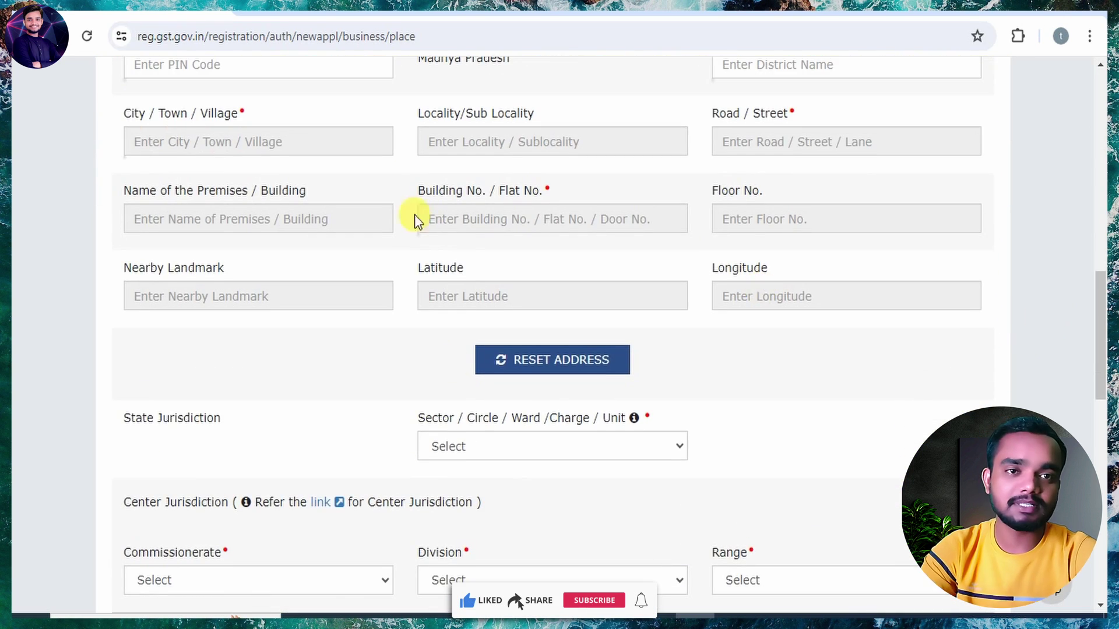
{"action": "scroll", "coordinate": [453, 363], "scroll_direction": "up", "scroll_amount": 1}
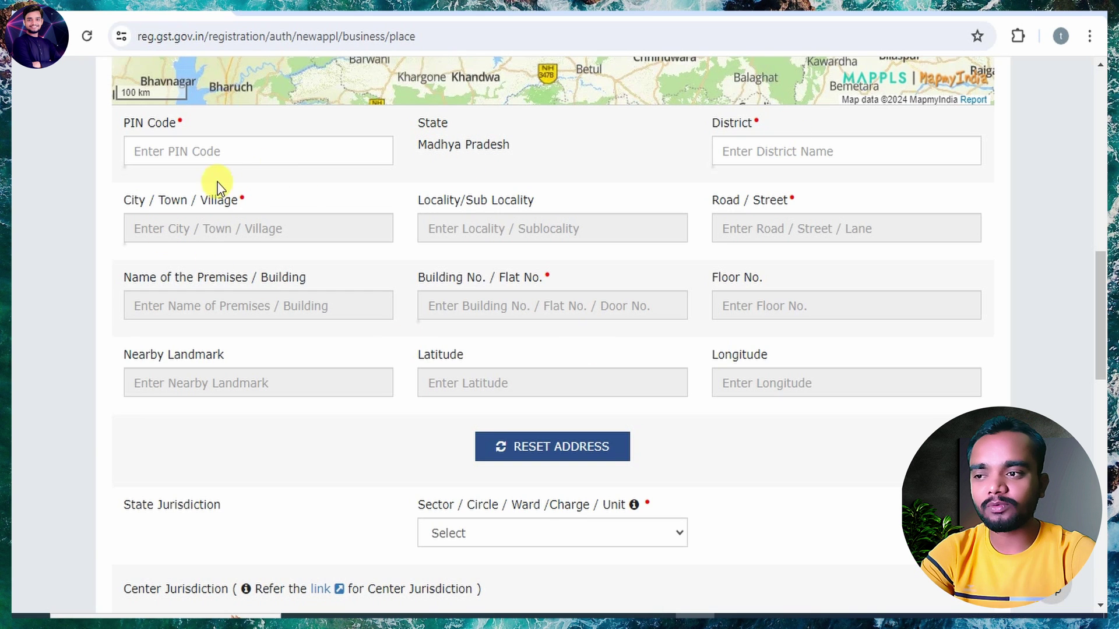
{"action": "scroll", "coordinate": [313, 262], "scroll_direction": "down", "scroll_amount": 4}
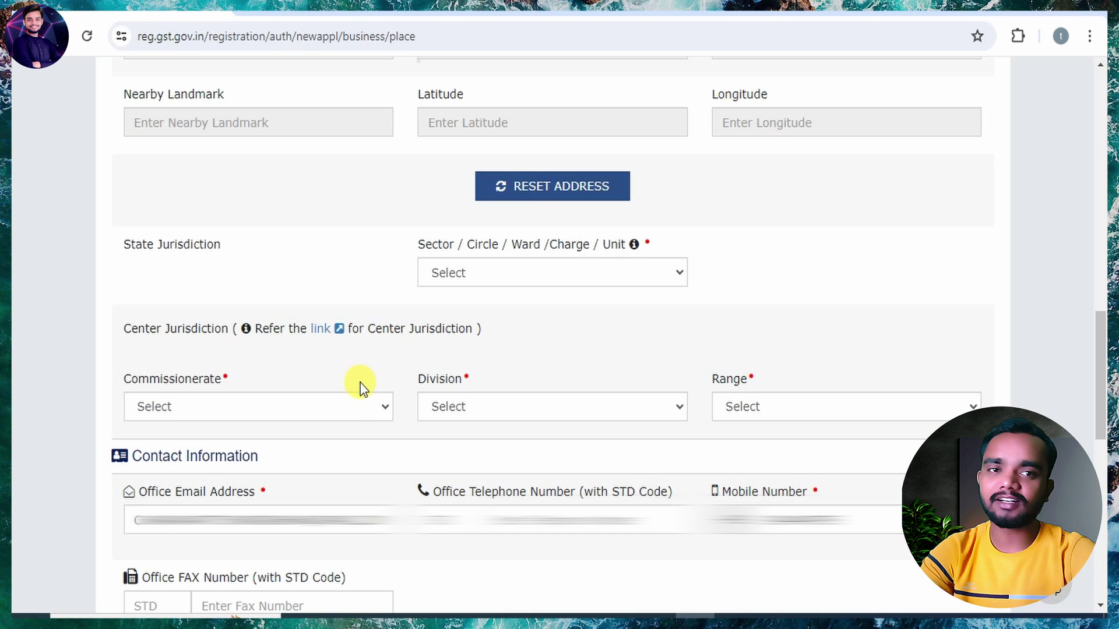
{"action": "scroll", "coordinate": [359, 385], "scroll_direction": "up", "scroll_amount": 3}
{"action": "scroll", "coordinate": [564, 417], "scroll_direction": "up", "scroll_amount": 2}
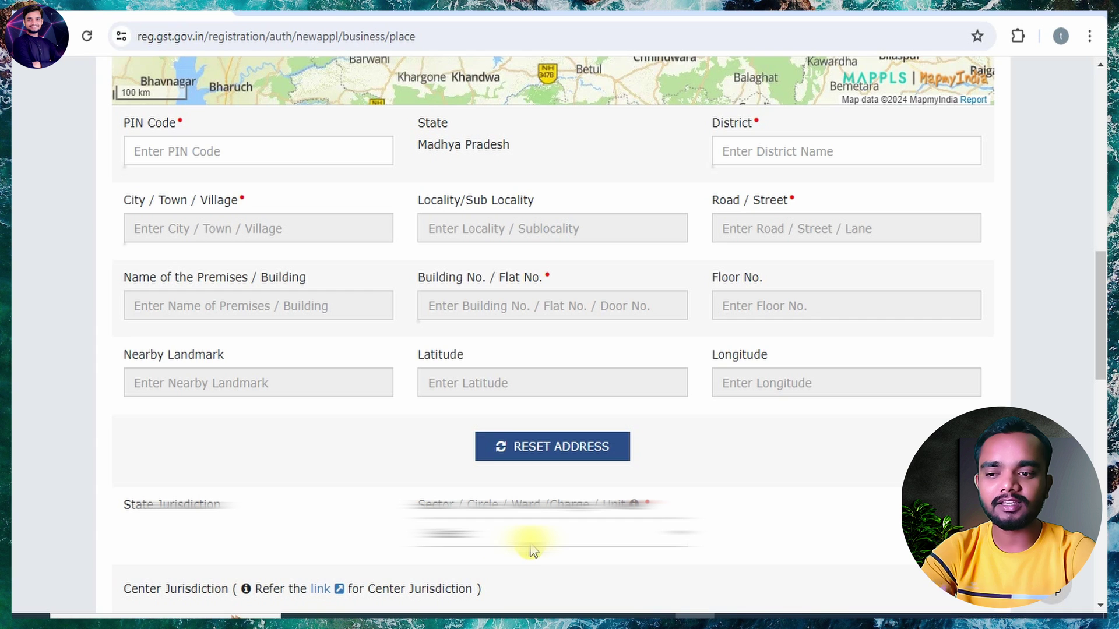
{"action": "left_click", "coordinate": [204, 154]}
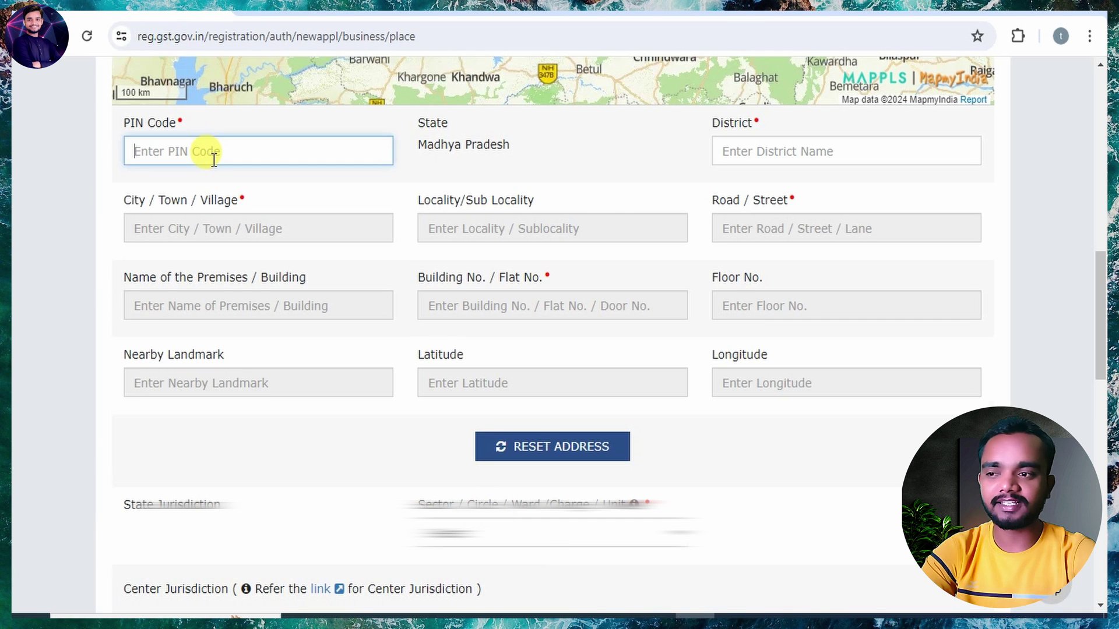
Step: Set the state jurisdiction's Sector / Circle / Ward / Charge / Unit to Jabalpur -1
{"action": "scroll", "coordinate": [443, 254], "scroll_direction": "down", "scroll_amount": 6}
{"action": "left_click", "coordinate": [529, 187]}
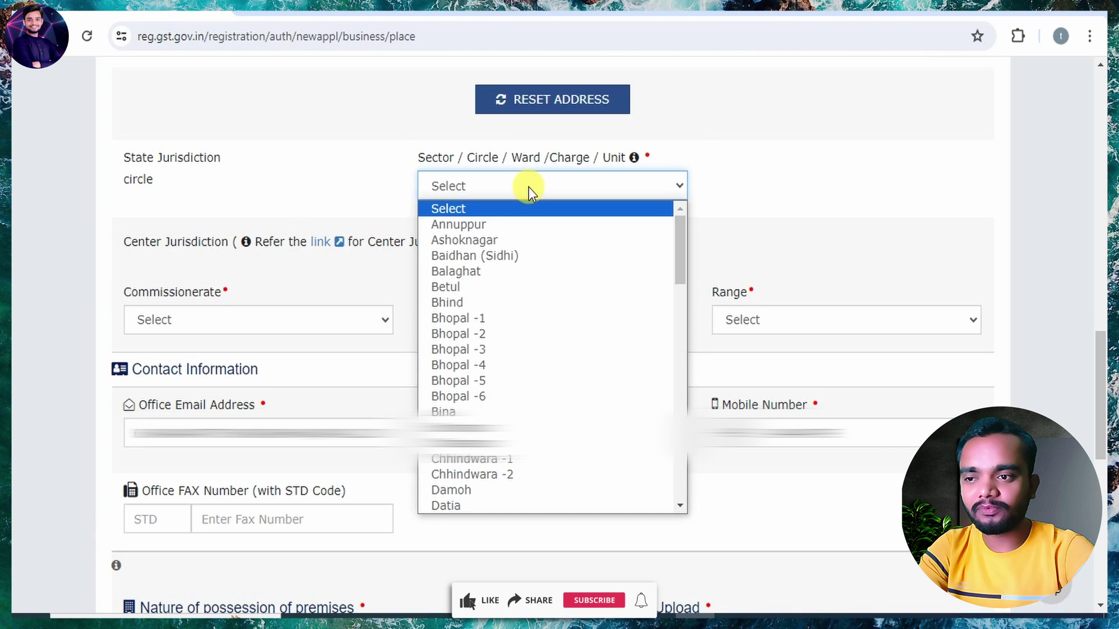
{"action": "scroll", "coordinate": [500, 407], "scroll_direction": "down", "scroll_amount": 15}
{"action": "scroll", "coordinate": [500, 405], "scroll_direction": "up", "scroll_amount": 11}
{"action": "scroll", "coordinate": [499, 402], "scroll_direction": "down", "scroll_amount": 12}
{"action": "scroll", "coordinate": [500, 403], "scroll_direction": "up", "scroll_amount": 6}
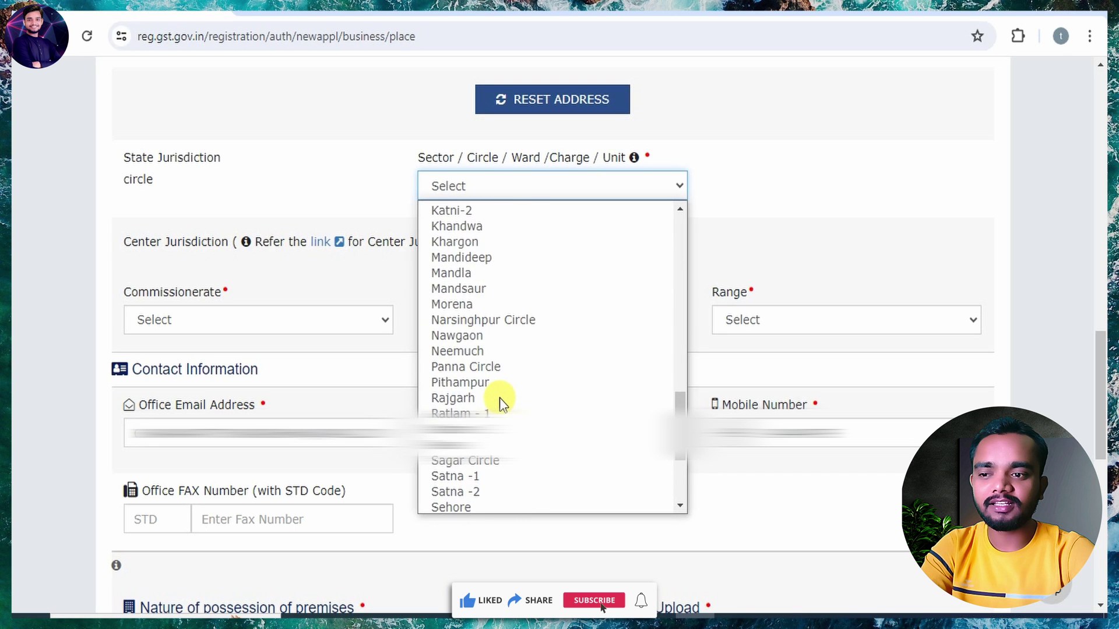
{"action": "left_click", "coordinate": [483, 275]}
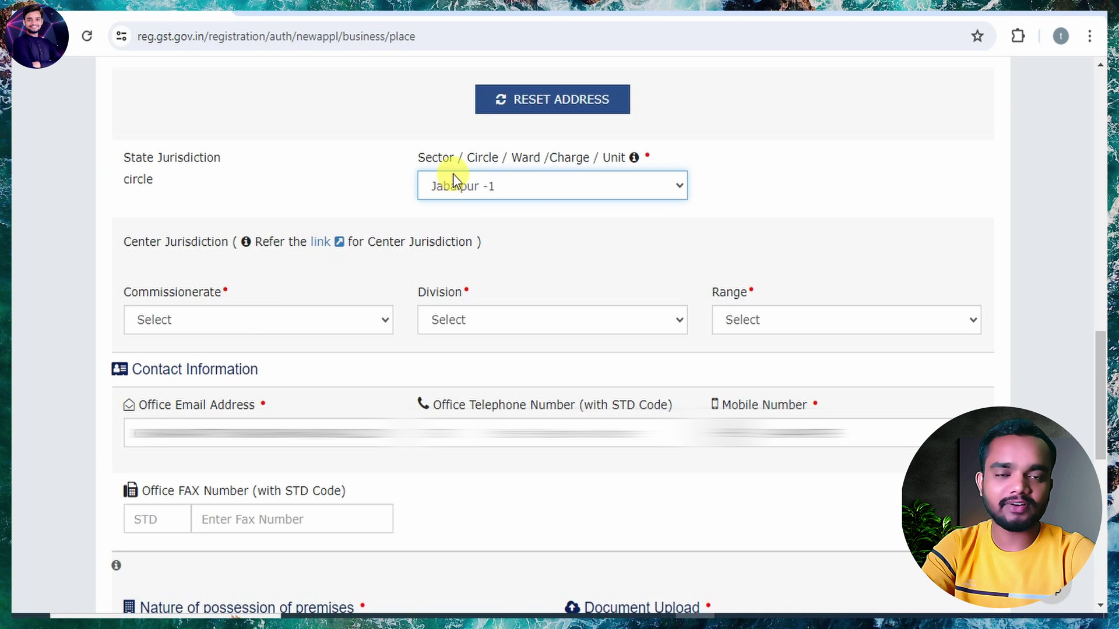
Step: Set the center jurisdiction to Commissionerate JABALPUR, Division SATNA and Range RANGE- VIJAYRAGHAVGARH
{"action": "left_click", "coordinate": [267, 325]}
{"action": "left_click", "coordinate": [222, 357]}
{"action": "left_click", "coordinate": [501, 318]}
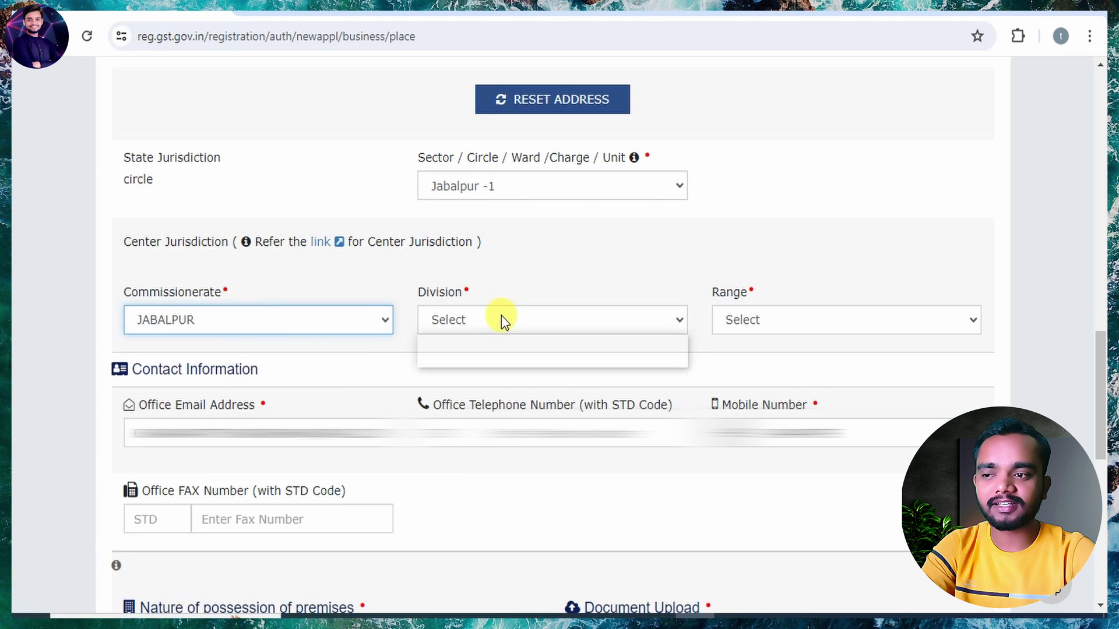
{"action": "left_click", "coordinate": [493, 357]}
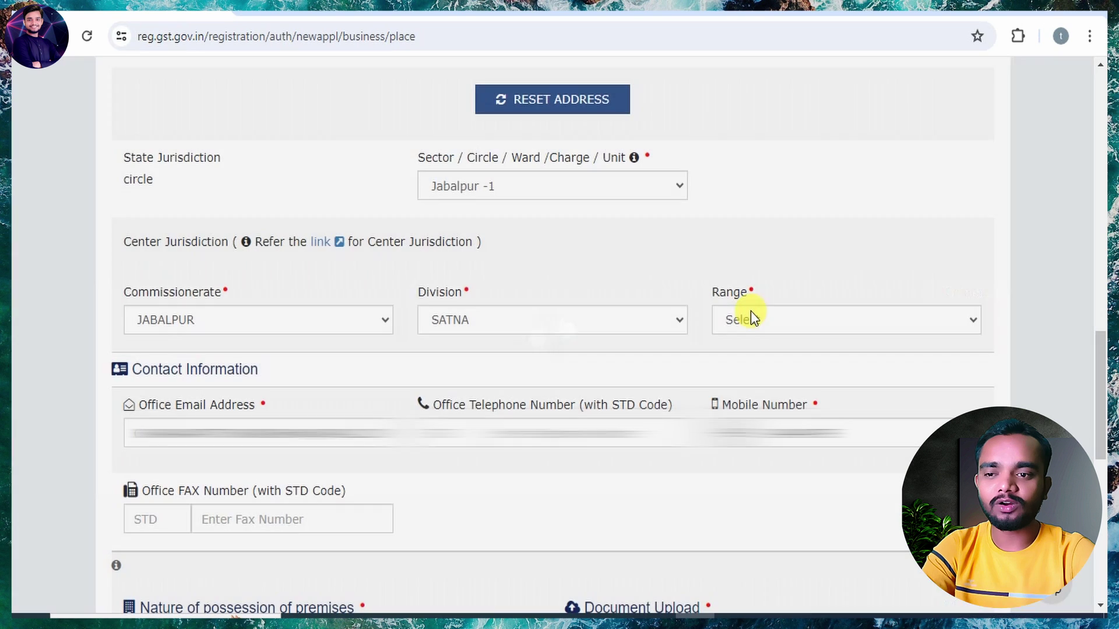
{"action": "left_click", "coordinate": [750, 318]}
{"action": "left_click", "coordinate": [761, 357]}
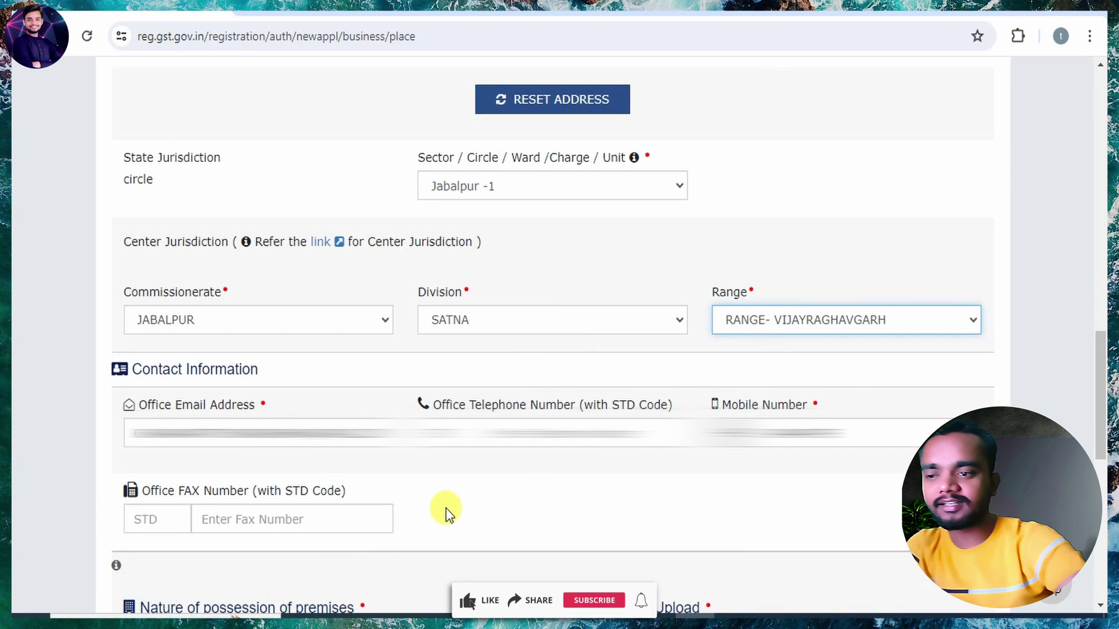
Step: Set the nature of possession of premises to Own and check which proof documents are offered
{"action": "scroll", "coordinate": [481, 113], "scroll_direction": "down", "scroll_amount": 8}
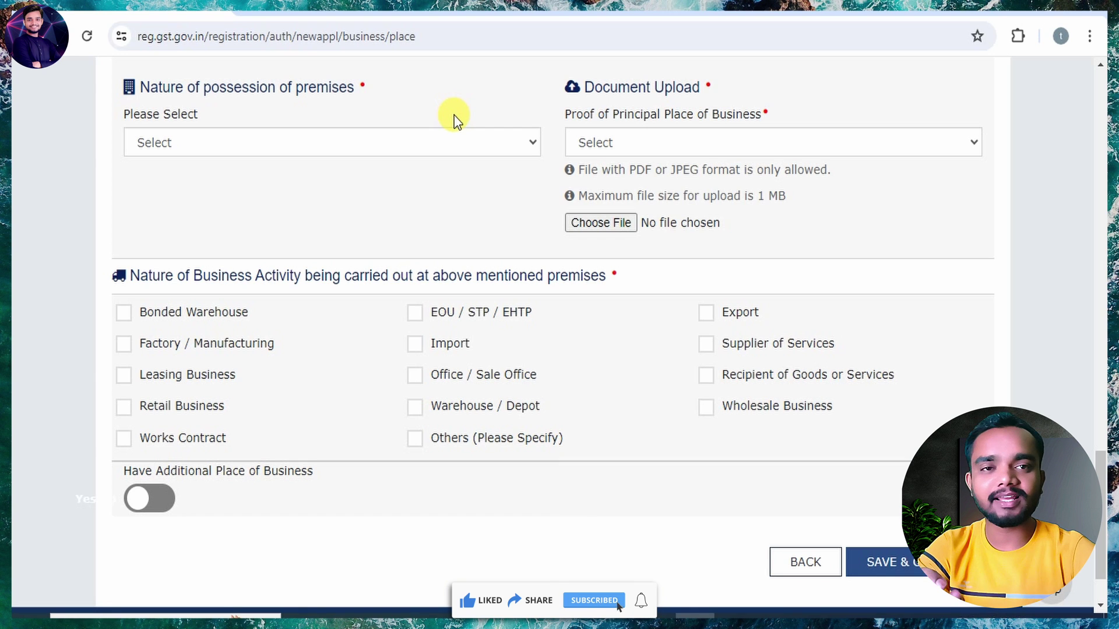
{"action": "left_click", "coordinate": [340, 144]}
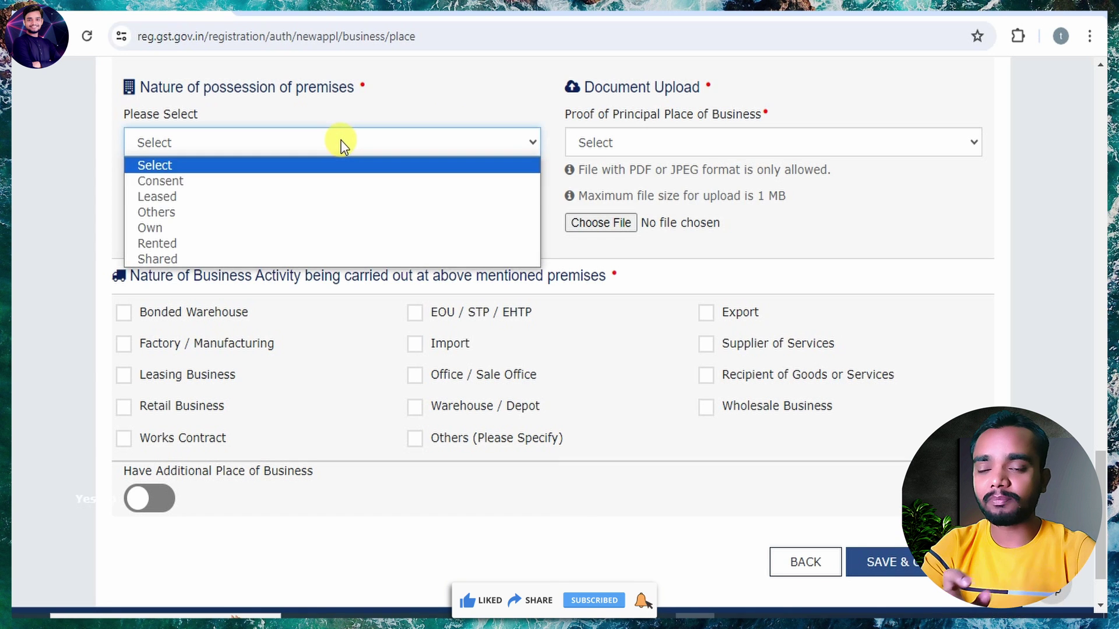
{"action": "left_click", "coordinate": [179, 228]}
{"action": "left_click", "coordinate": [750, 142]}
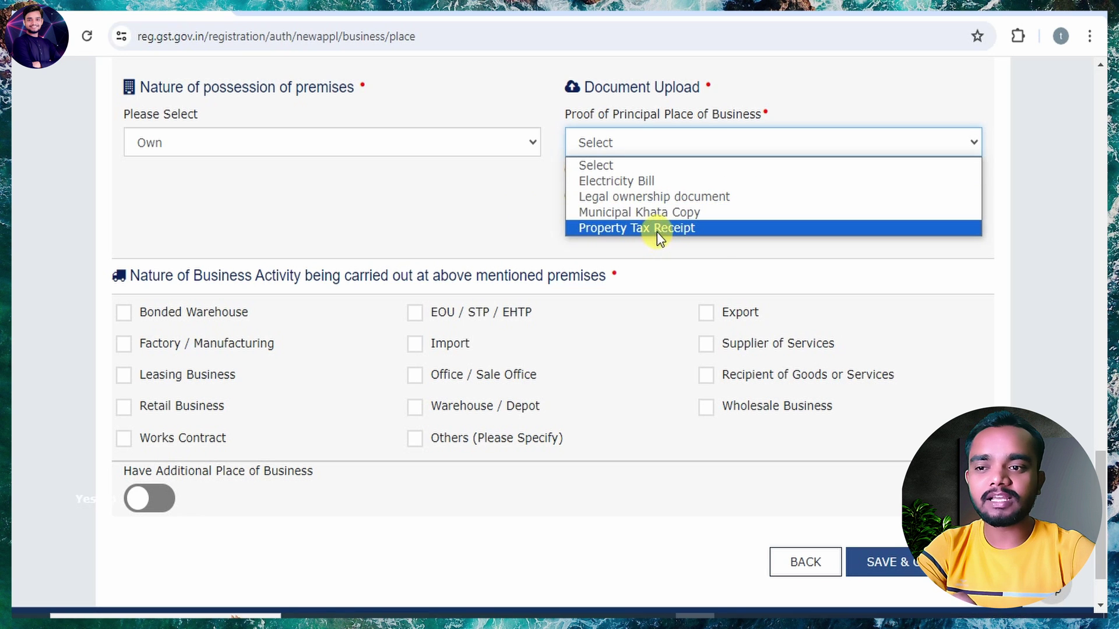
{"action": "left_click", "coordinate": [357, 187]}
Step: Change the nature of possession of premises to Consent and check the proof document options
{"action": "left_click", "coordinate": [369, 142]}
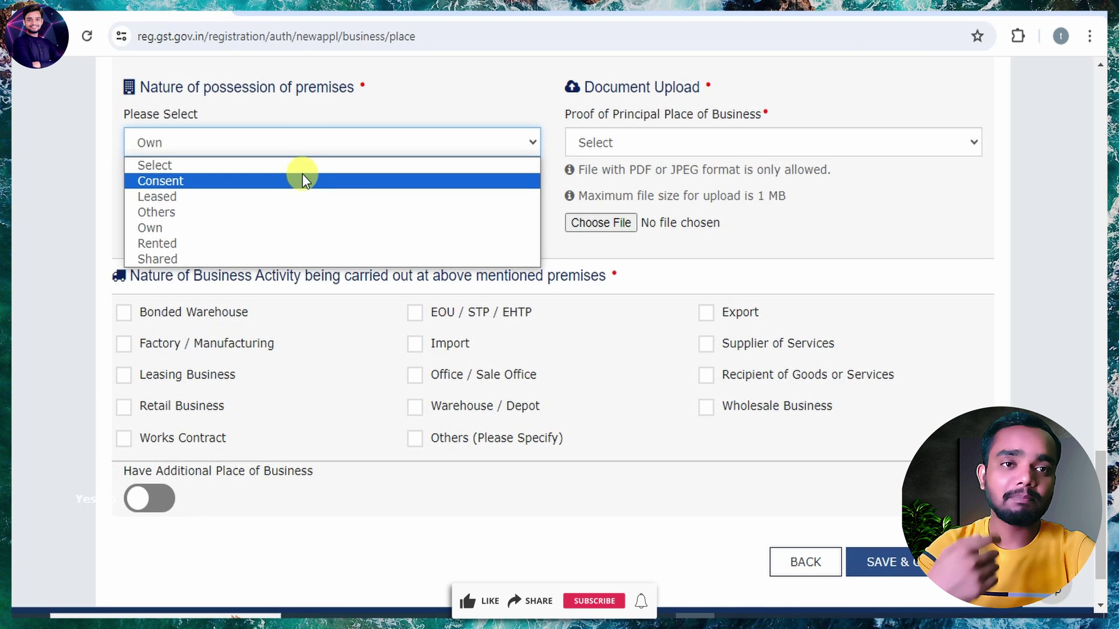
{"action": "left_click", "coordinate": [302, 180]}
{"action": "left_click", "coordinate": [699, 152]}
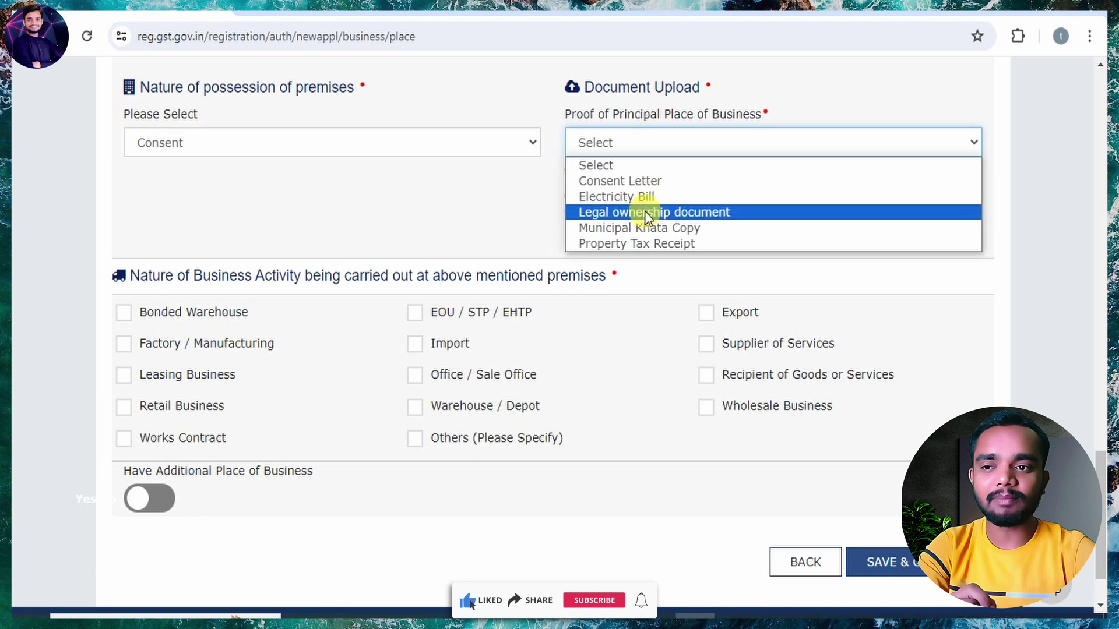
{"action": "left_click", "coordinate": [332, 220]}
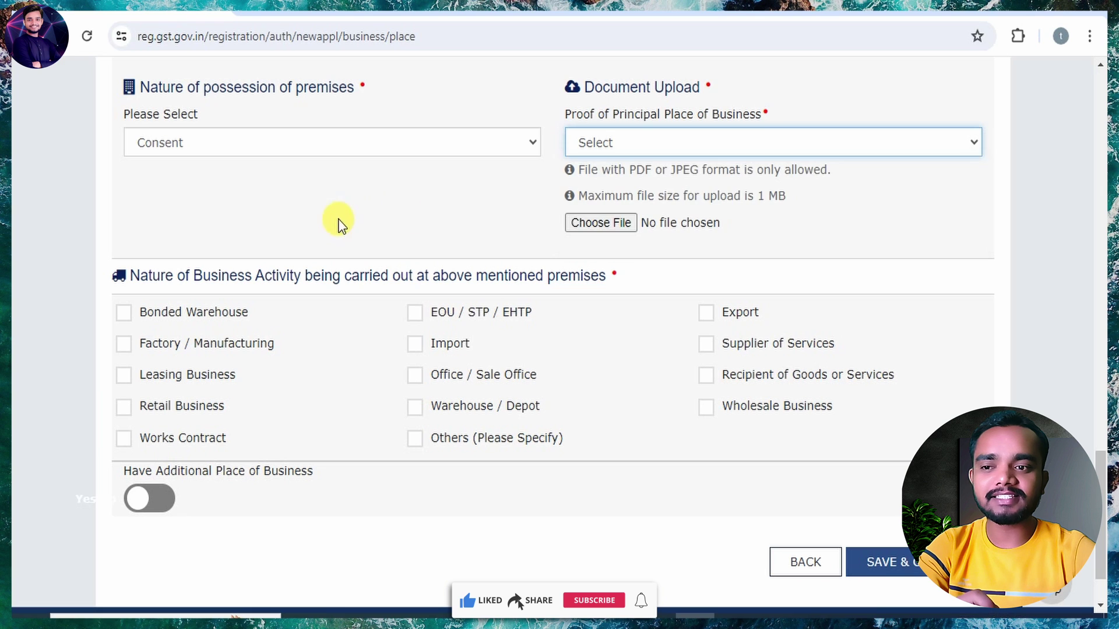
Step: Change the nature of possession of premises to Rented and check the proof document options
{"action": "left_click", "coordinate": [320, 140]}
{"action": "left_click", "coordinate": [205, 244]}
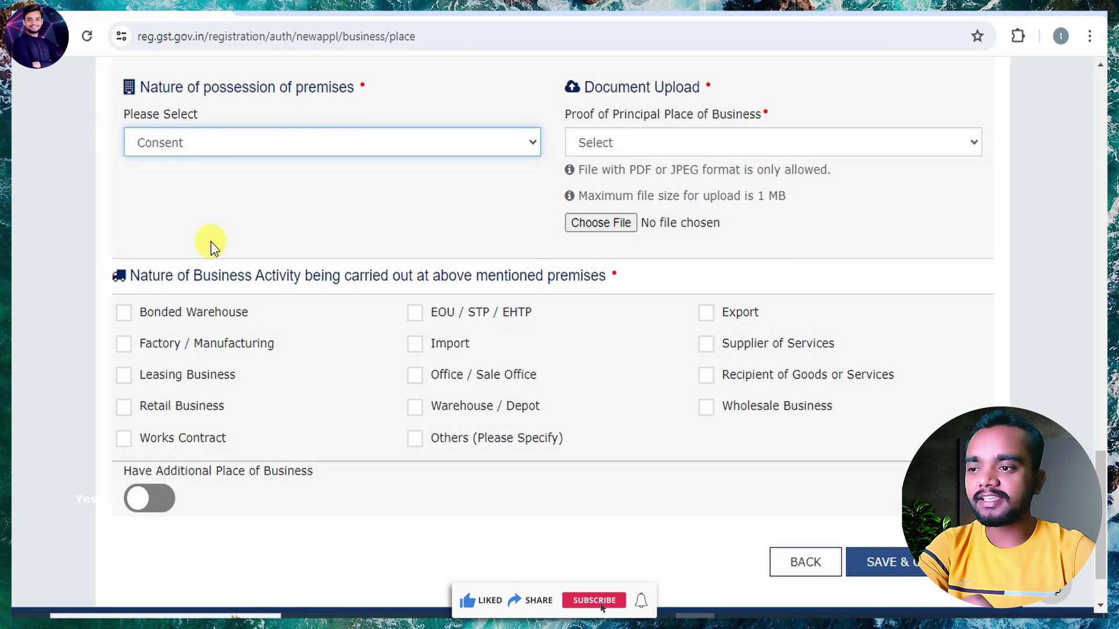
{"action": "left_click", "coordinate": [650, 140]}
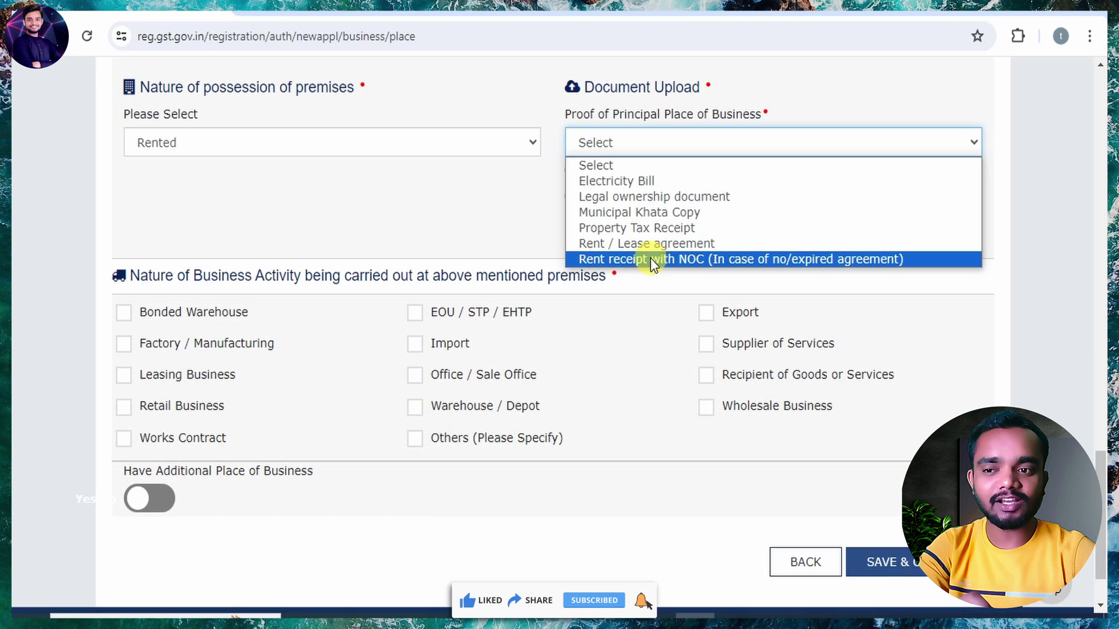
{"action": "left_click", "coordinate": [350, 218]}
Step: Change the nature of possession of premises to Leased and check the proof document options
{"action": "left_click", "coordinate": [359, 150]}
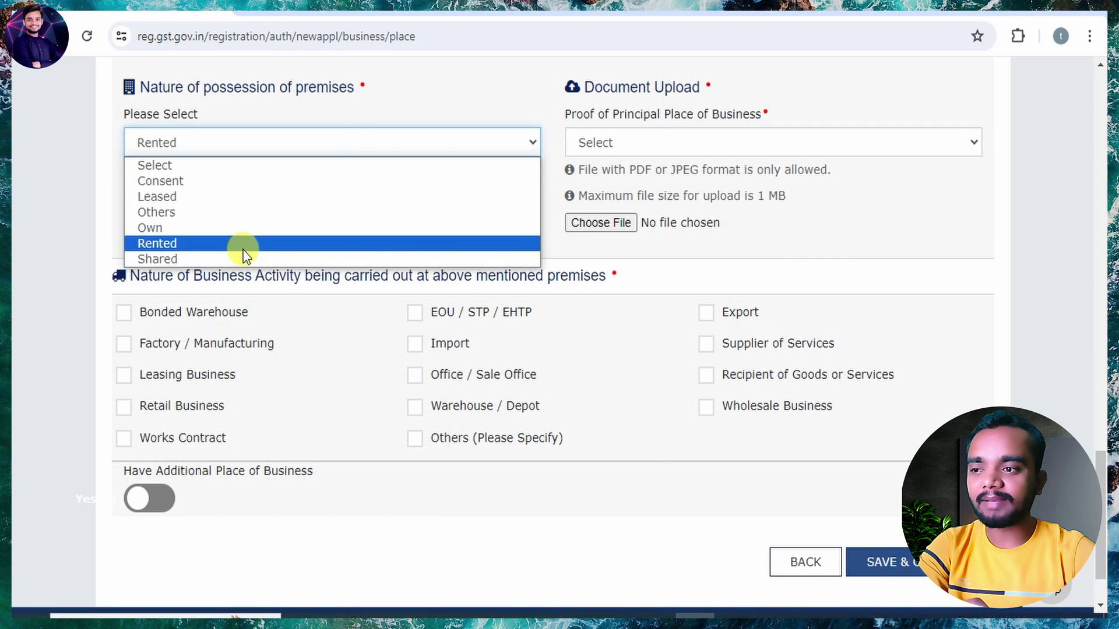
{"action": "left_click", "coordinate": [239, 199]}
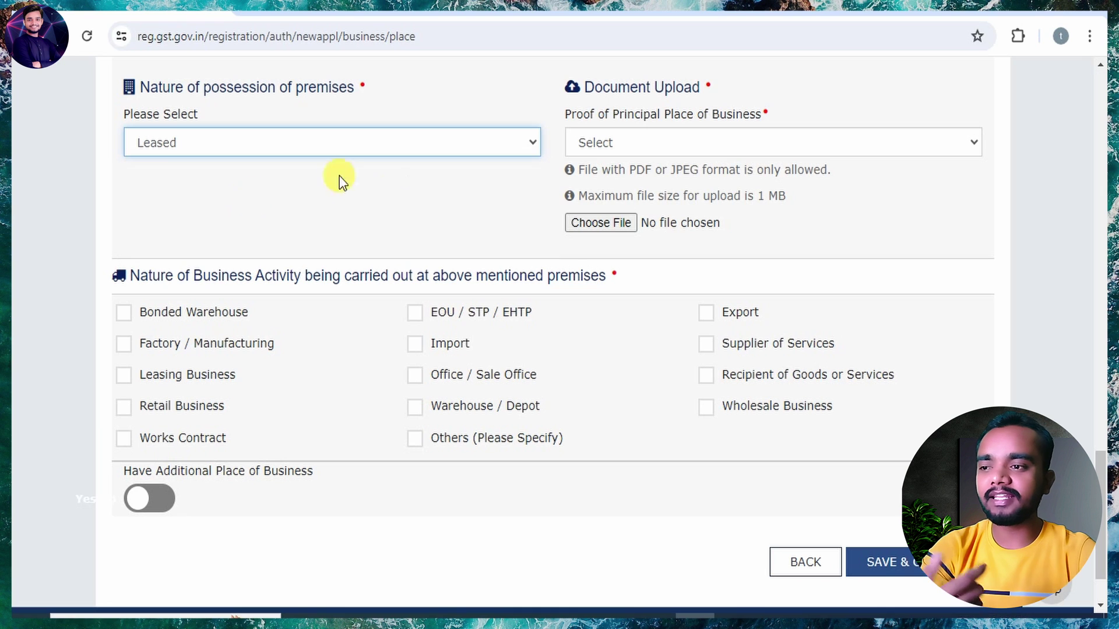
{"action": "left_click", "coordinate": [668, 134]}
{"action": "left_click", "coordinate": [354, 219]}
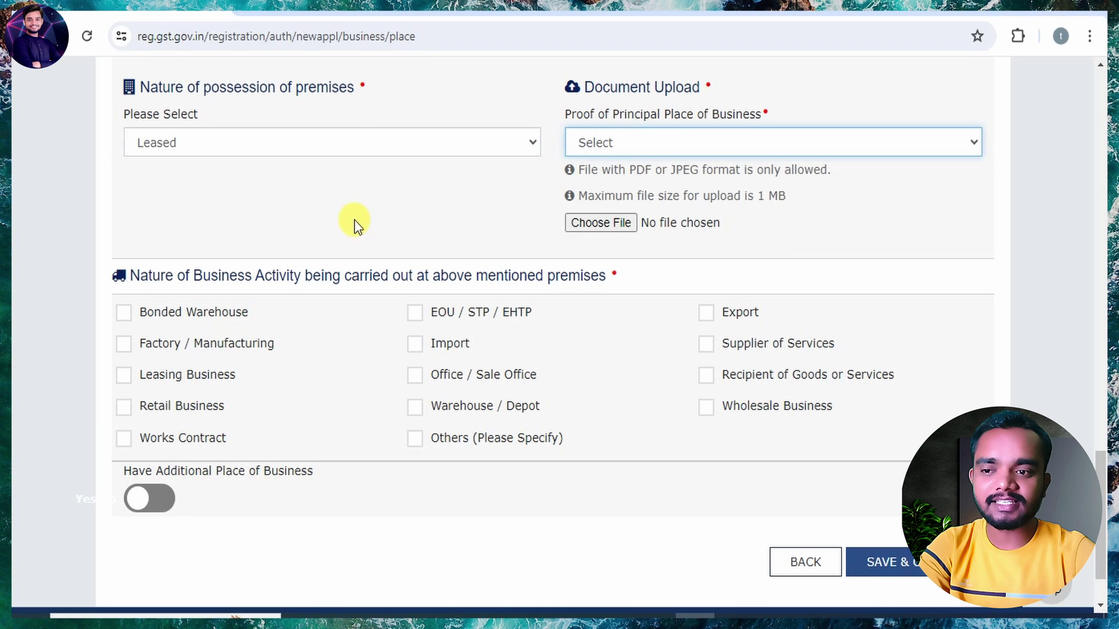
Step: Set the nature of possession of premises to Own and choose Municipal Khata Copy as proof of principal place of business
{"action": "left_click", "coordinate": [349, 140]}
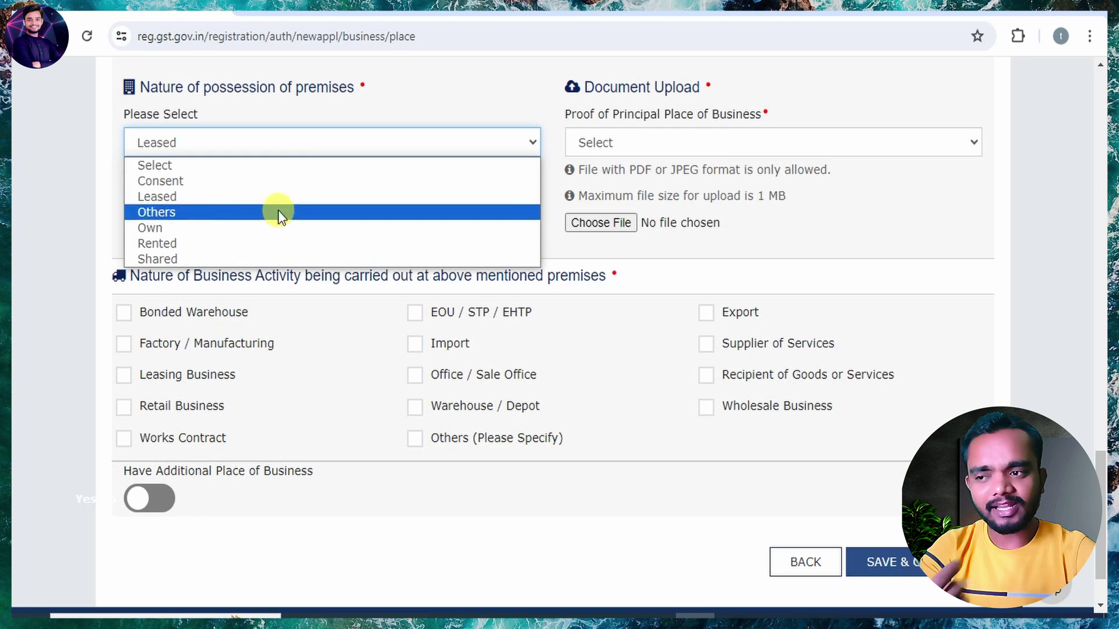
{"action": "left_click", "coordinate": [225, 227]}
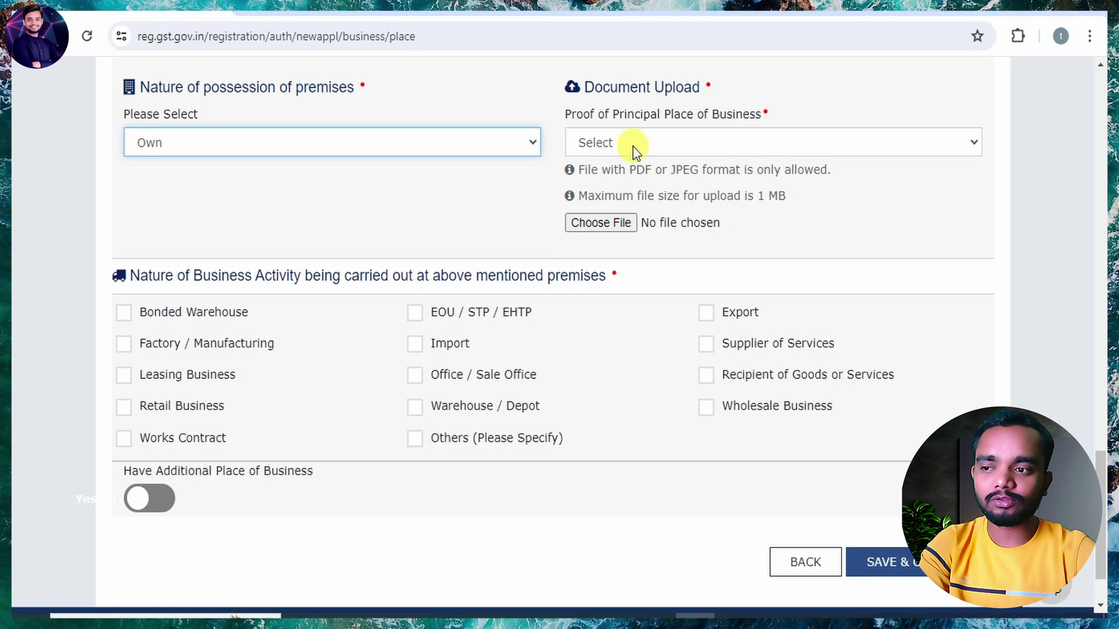
{"action": "left_click", "coordinate": [667, 142]}
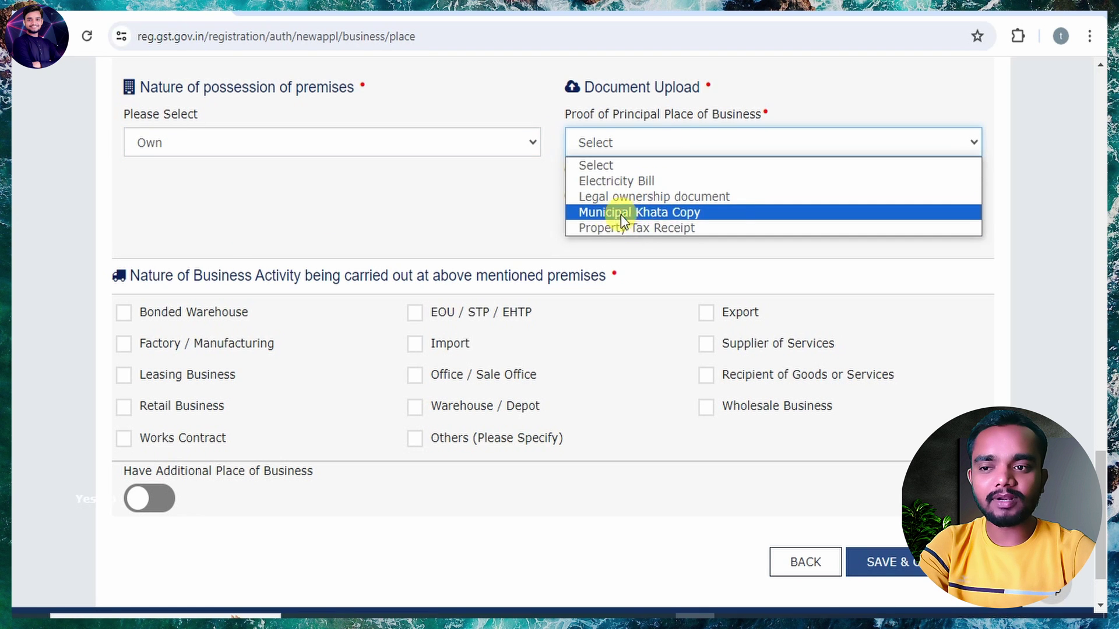
{"action": "left_click", "coordinate": [692, 214]}
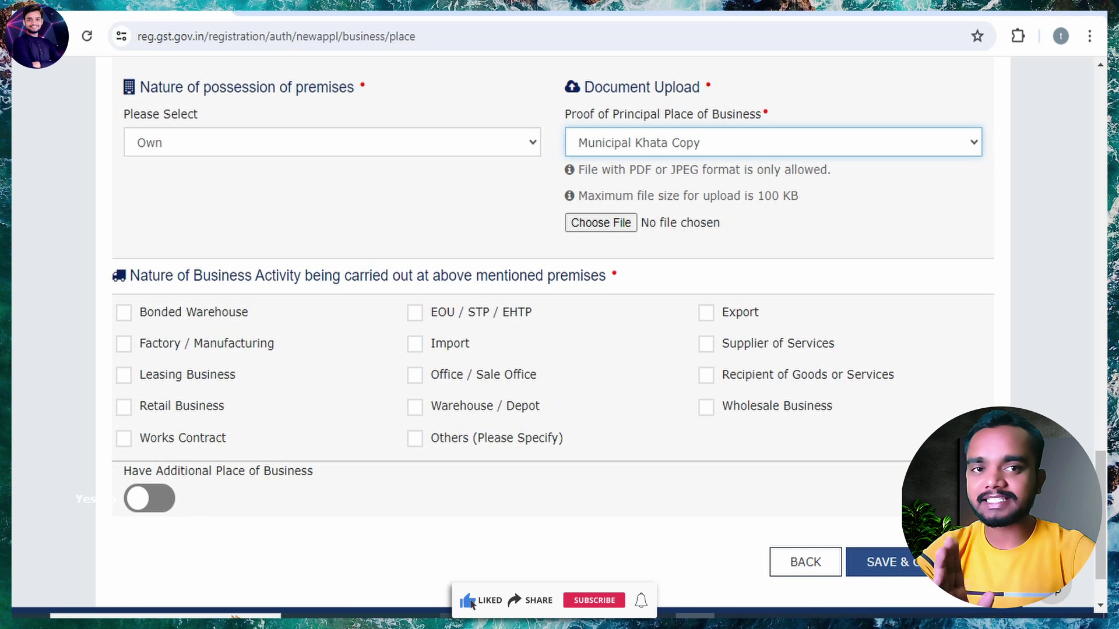
Step: Switch to File Explorer and open Authorized signatory letter from the GST Registration Documents folder to read through the declaration template
{"action": "key", "text": "super+e"}
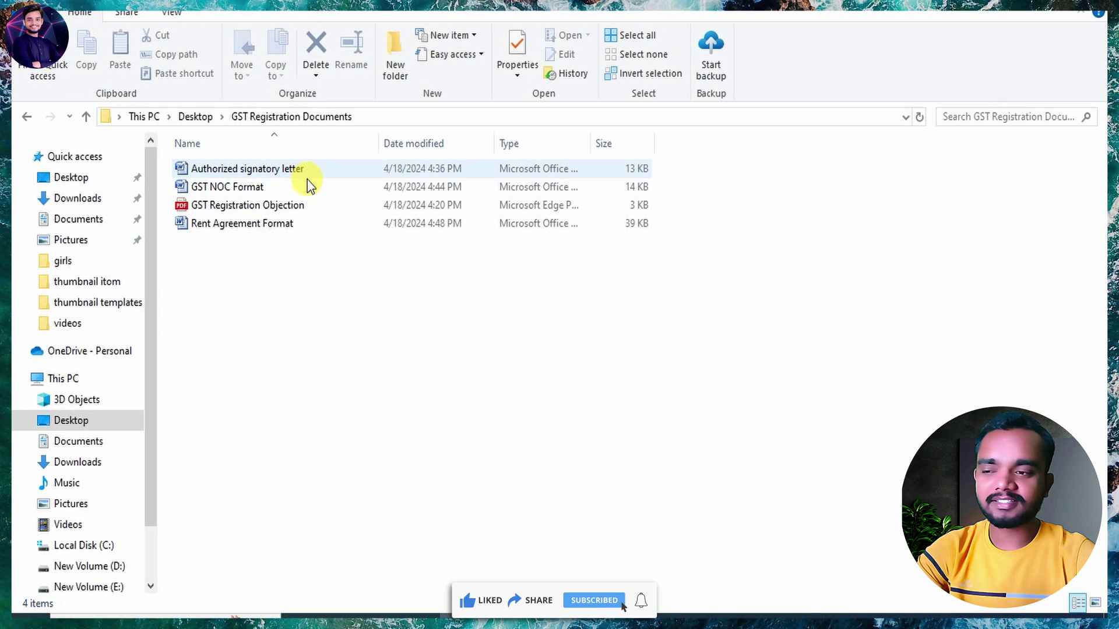
{"action": "double_click", "coordinate": [276, 176]}
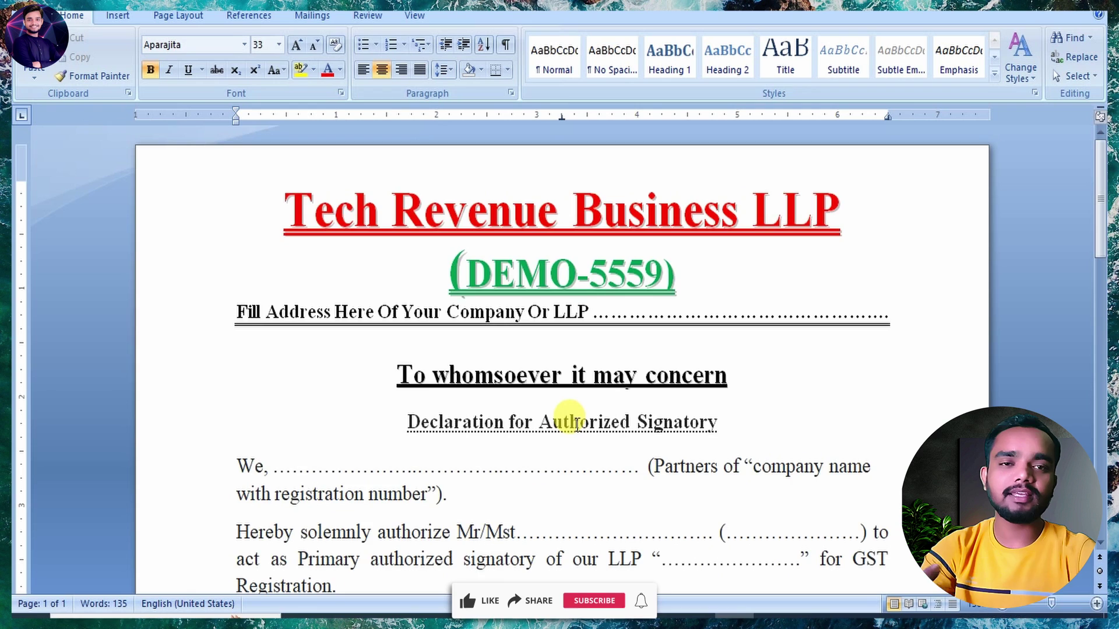
{"action": "scroll", "coordinate": [576, 423], "scroll_direction": "down", "scroll_amount": 10}
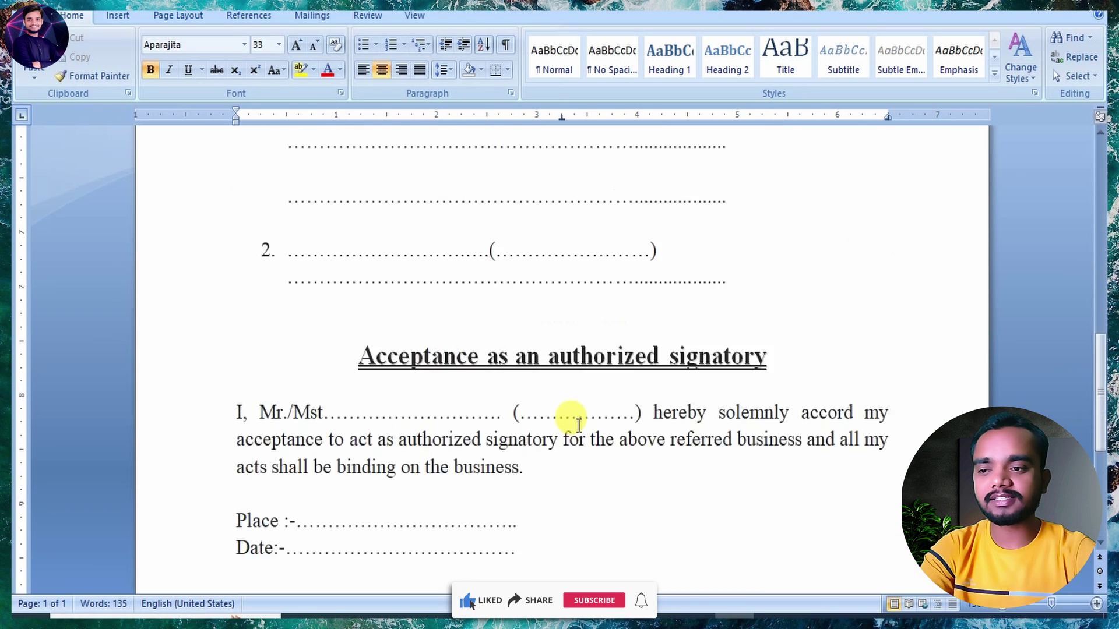
{"action": "scroll", "coordinate": [577, 425], "scroll_direction": "up", "scroll_amount": 15}
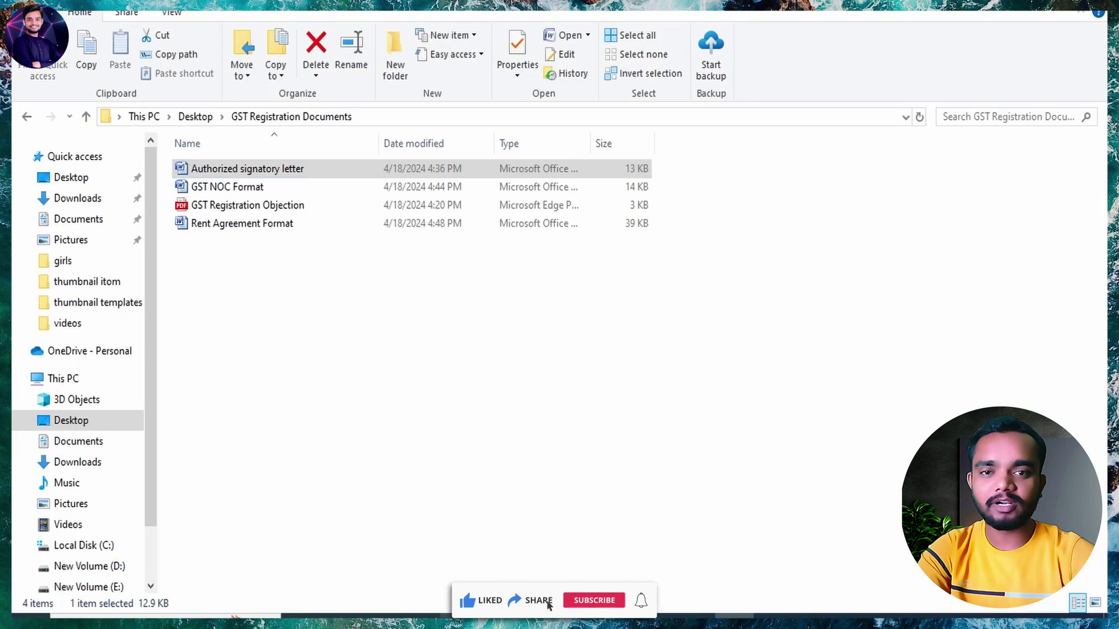
{"action": "key", "text": "alt+Tab"}
Step: Open GST NOC Format from the GST Registration Documents folder and read through the no objection certificate template
{"action": "double_click", "coordinate": [246, 188]}
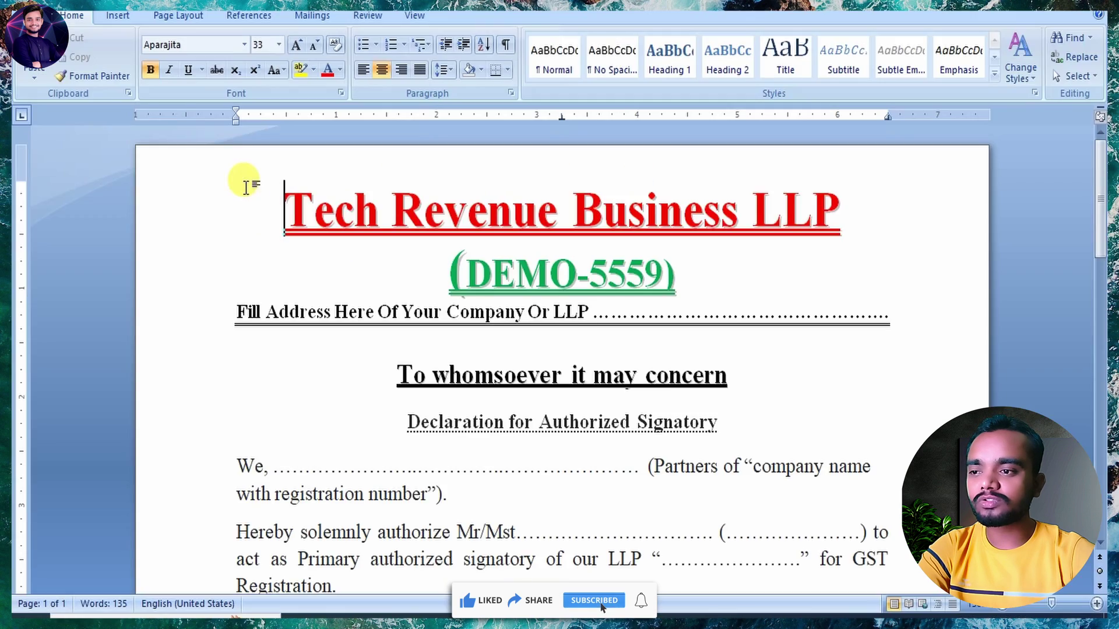
{"action": "scroll", "coordinate": [566, 399], "scroll_direction": "down", "scroll_amount": 10}
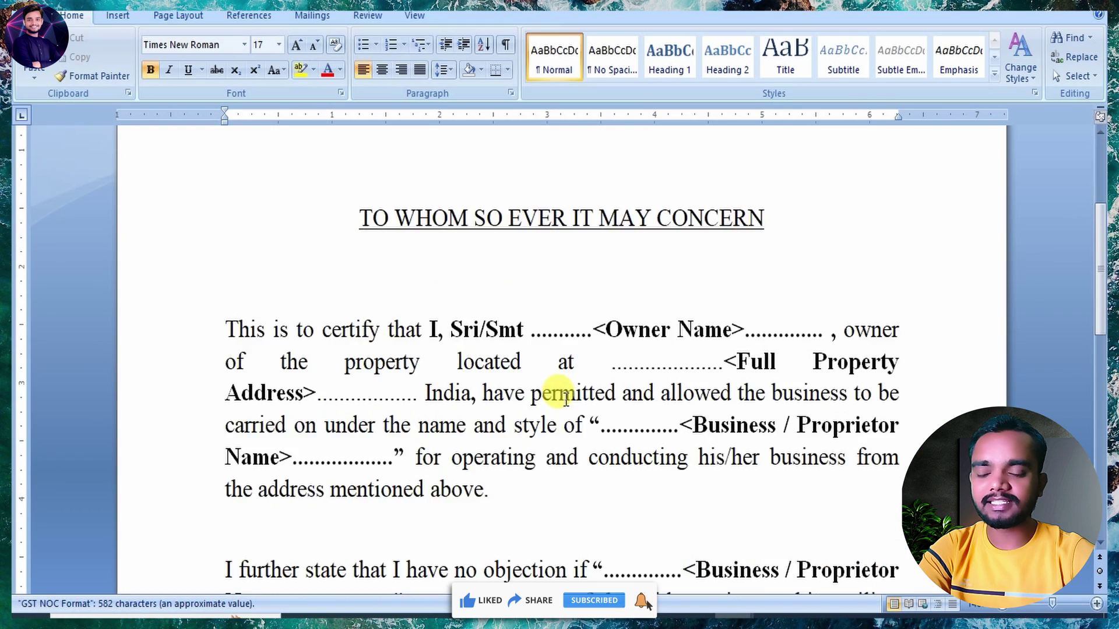
{"action": "scroll", "coordinate": [565, 398], "scroll_direction": "up", "scroll_amount": 10}
{"action": "scroll", "coordinate": [566, 399], "scroll_direction": "down", "scroll_amount": 3}
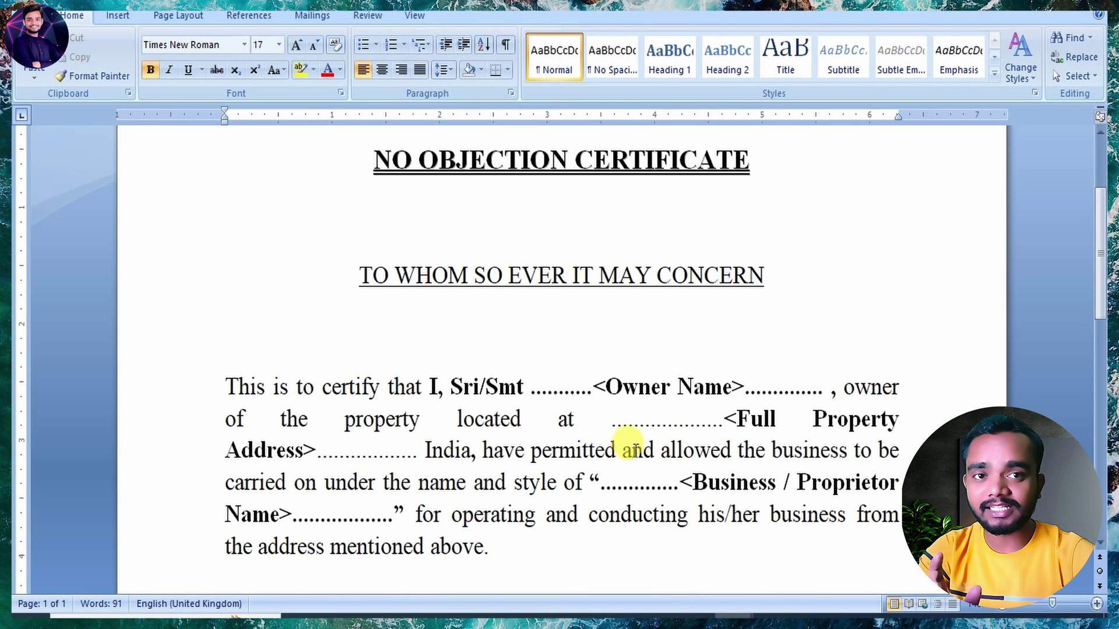
Step: Open Rent Agreement Format from the GST Registration Documents folder and read through the rental agreement template
{"action": "scroll", "coordinate": [595, 404], "scroll_direction": "down", "scroll_amount": 4}
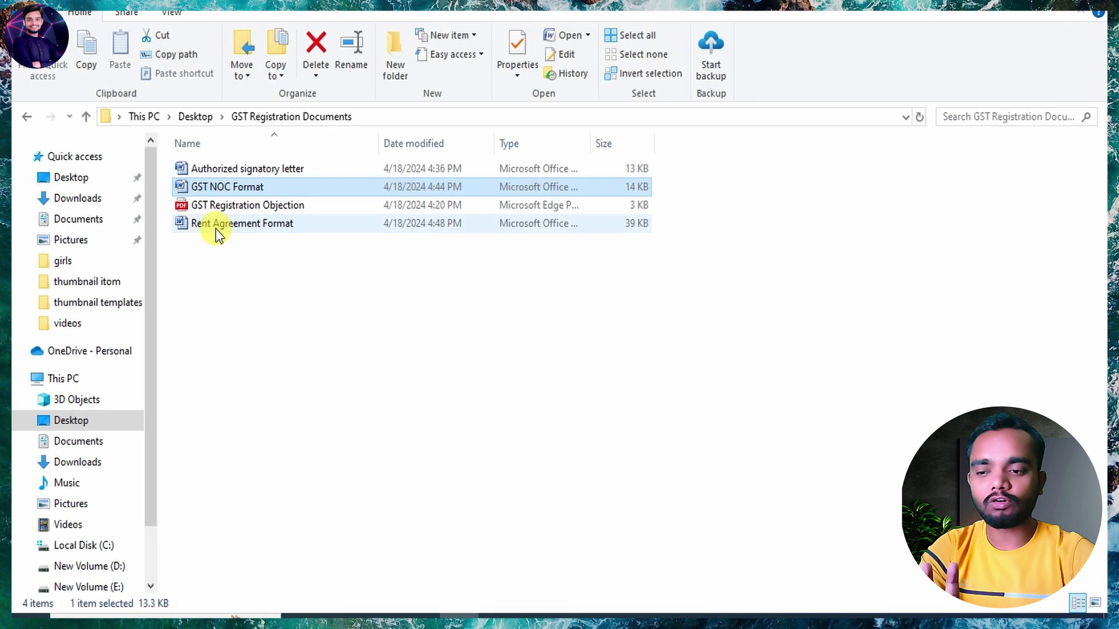
{"action": "left_click", "coordinate": [216, 225]}
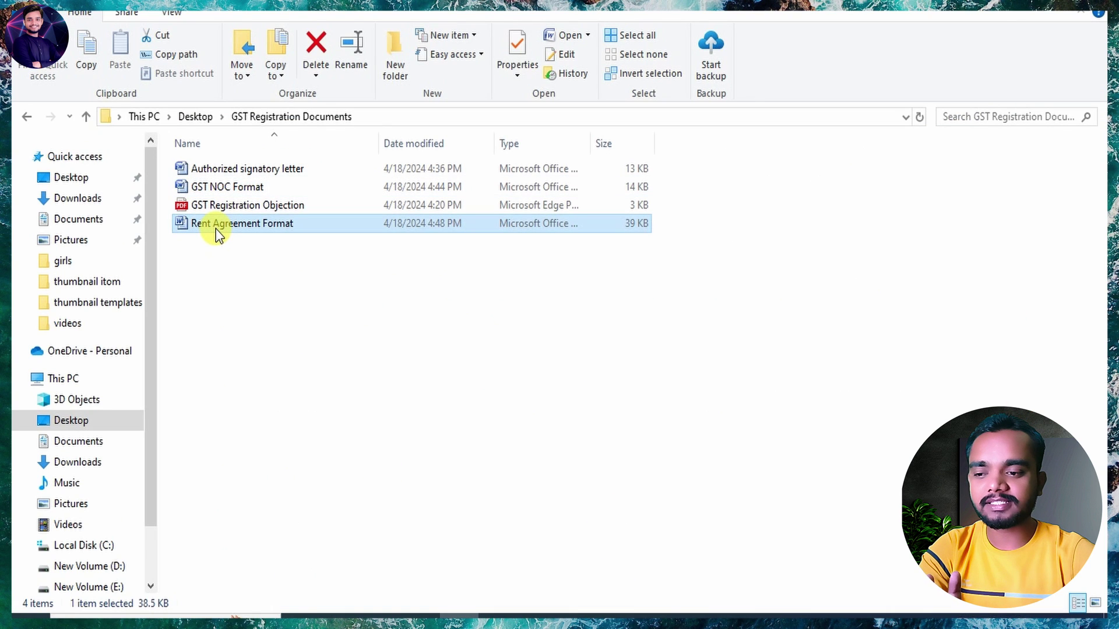
{"action": "double_click", "coordinate": [215, 224]}
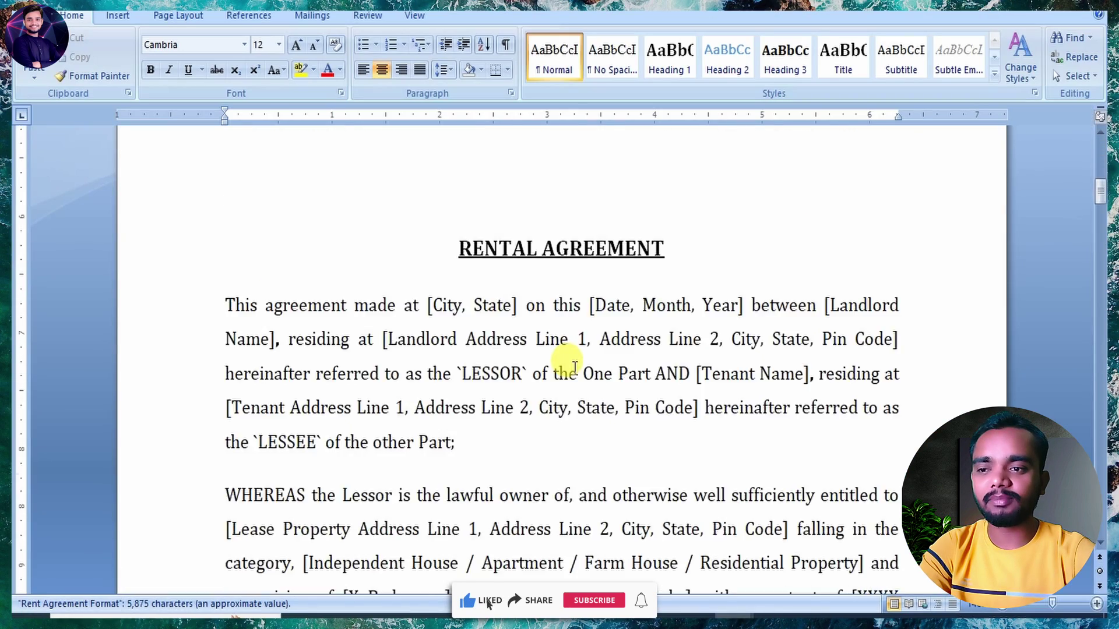
{"action": "scroll", "coordinate": [571, 361], "scroll_direction": "down", "scroll_amount": 15}
{"action": "scroll", "coordinate": [571, 361], "scroll_direction": "down", "scroll_amount": 15}
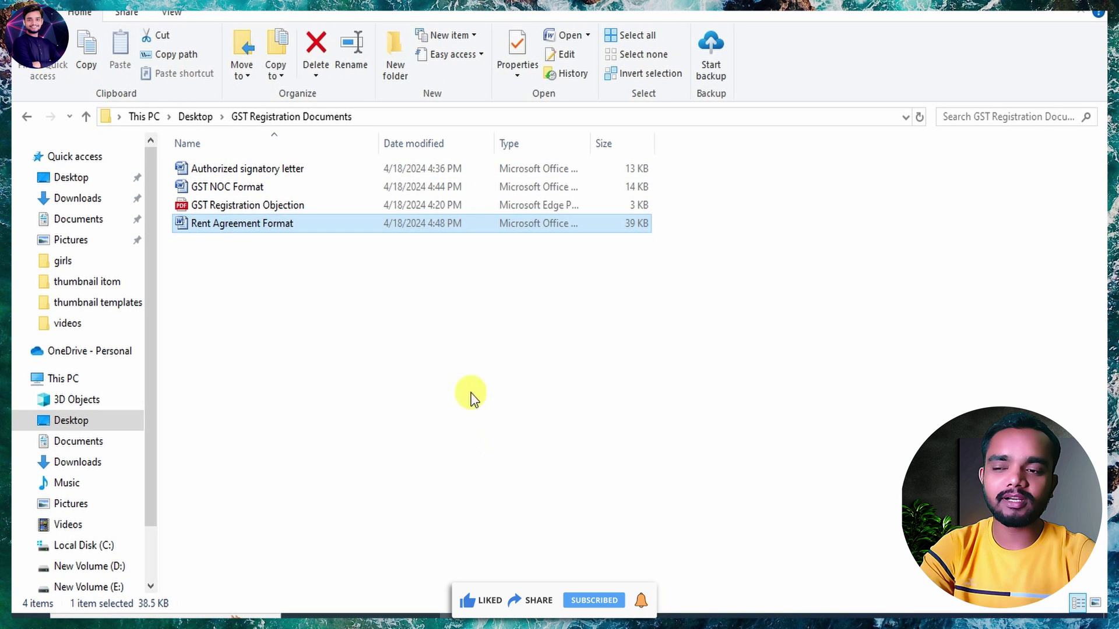
Step: Return to the GST portal in the browser and upload the Municipal Khata Copy file as proof of principal place of business
{"action": "left_click", "coordinate": [695, 622]}
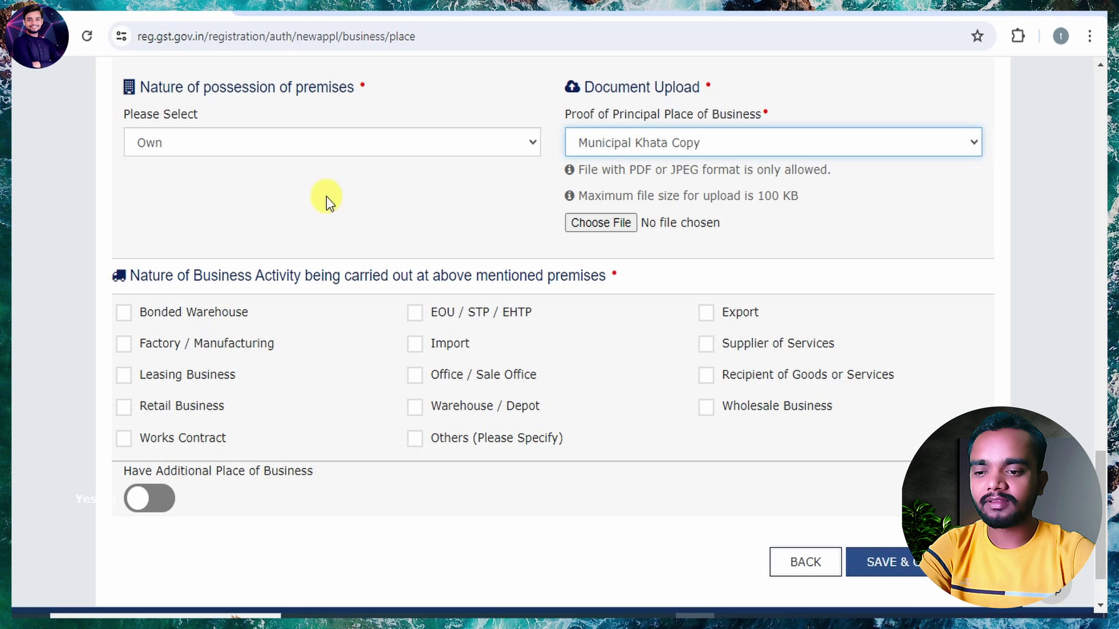
{"action": "left_click", "coordinate": [449, 145]}
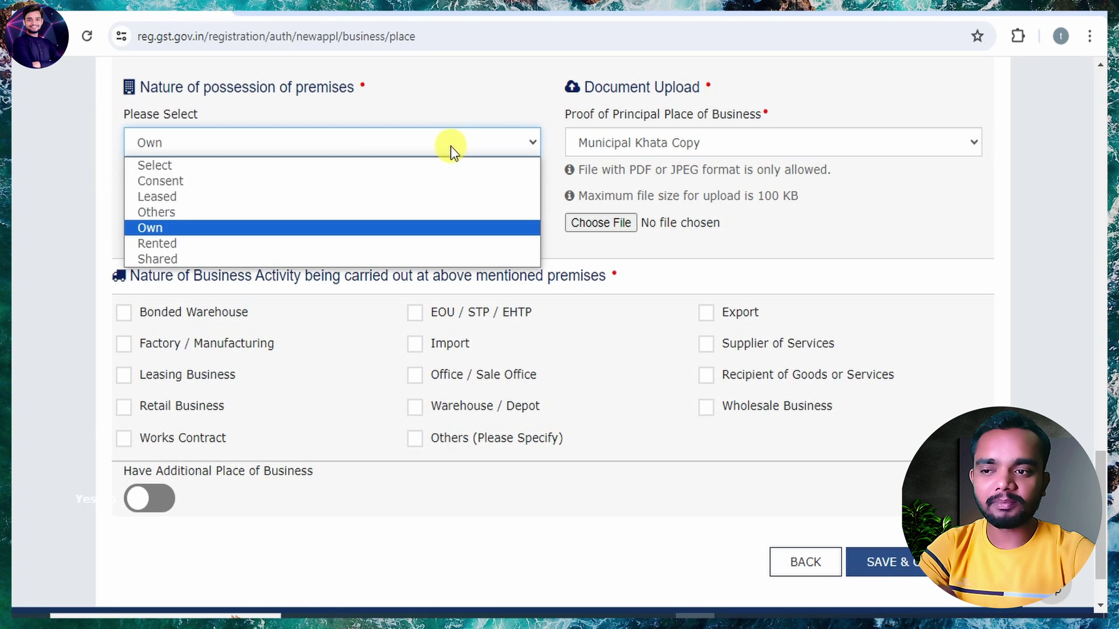
{"action": "left_click", "coordinate": [863, 165]}
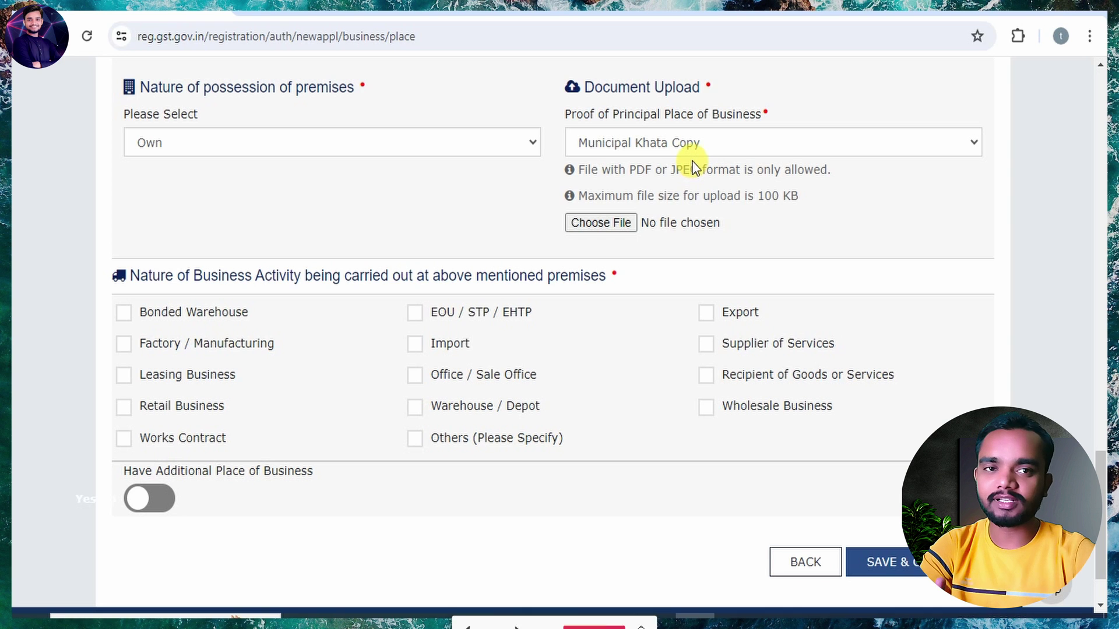
{"action": "left_click", "coordinate": [601, 234]}
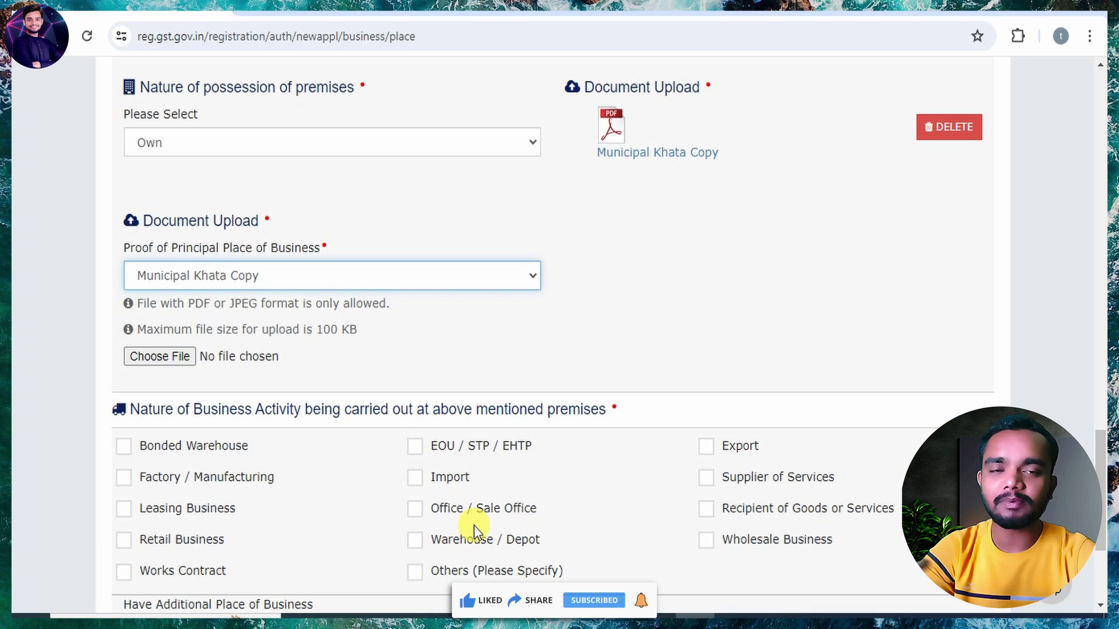
Step: Choose only Retail Business as the activity at the premises, keep additional place of business off, and save the section
{"action": "left_click", "coordinate": [124, 542]}
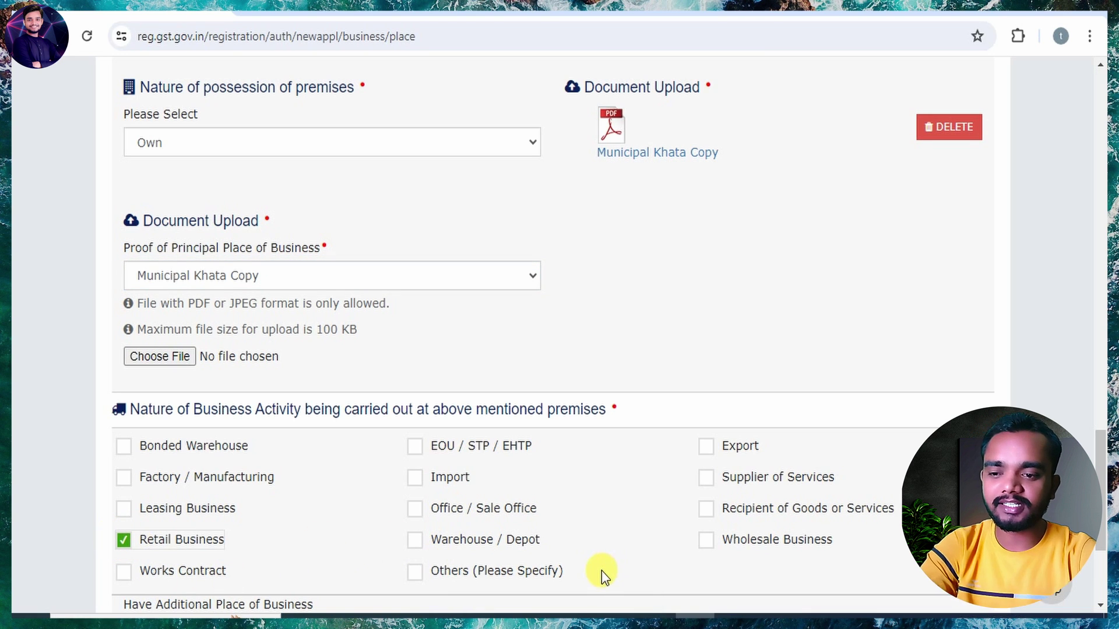
{"action": "left_click", "coordinate": [416, 541]}
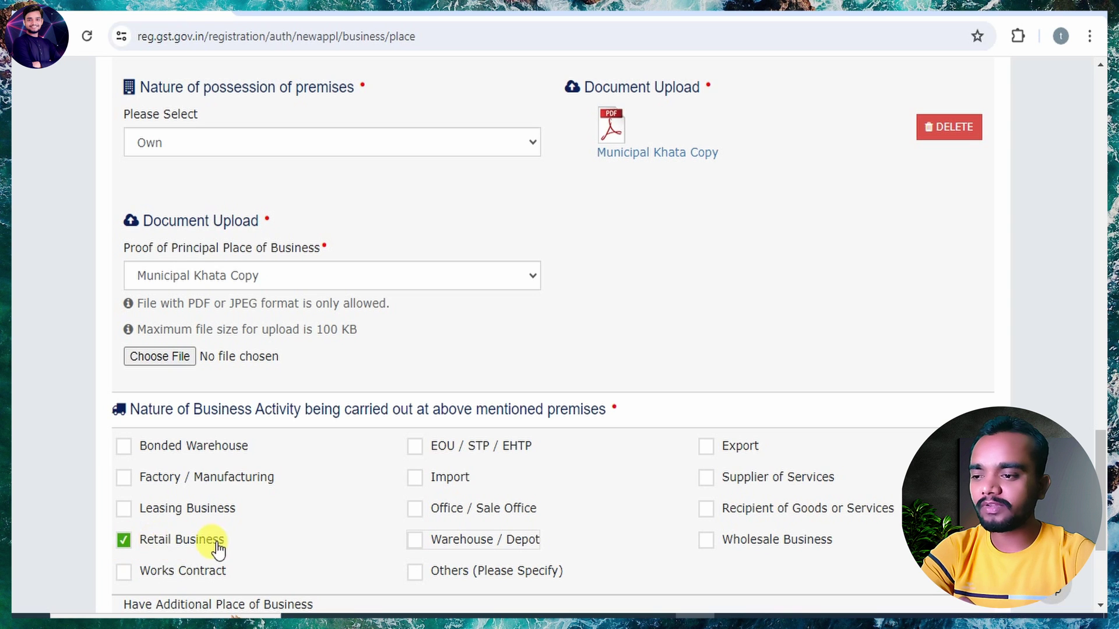
{"action": "scroll", "coordinate": [709, 509], "scroll_direction": "down", "scroll_amount": 4}
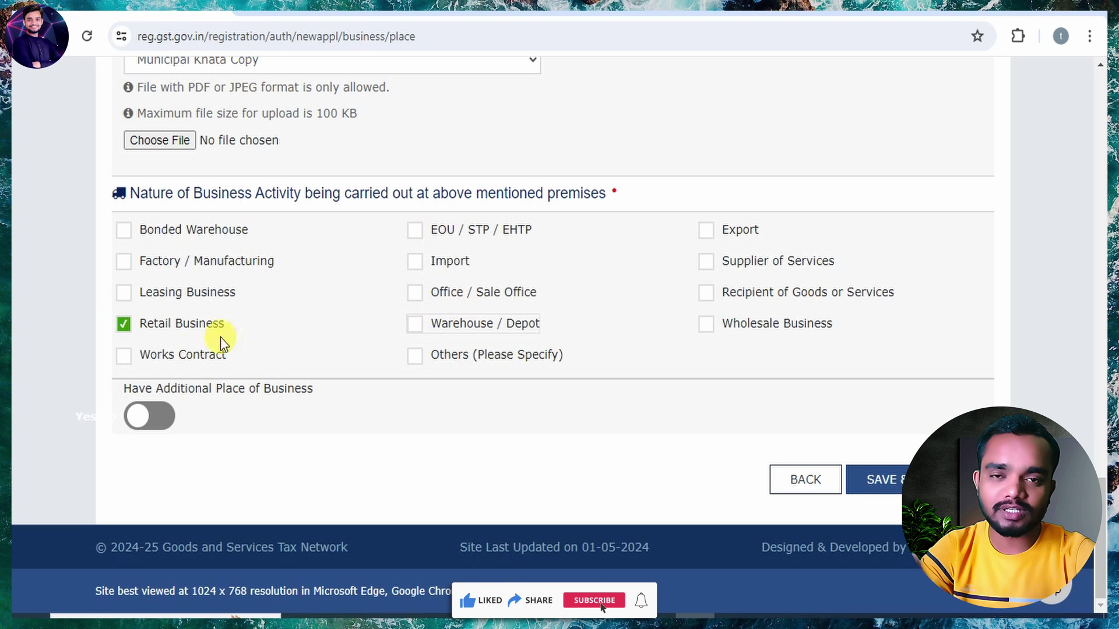
{"action": "left_click", "coordinate": [166, 419]}
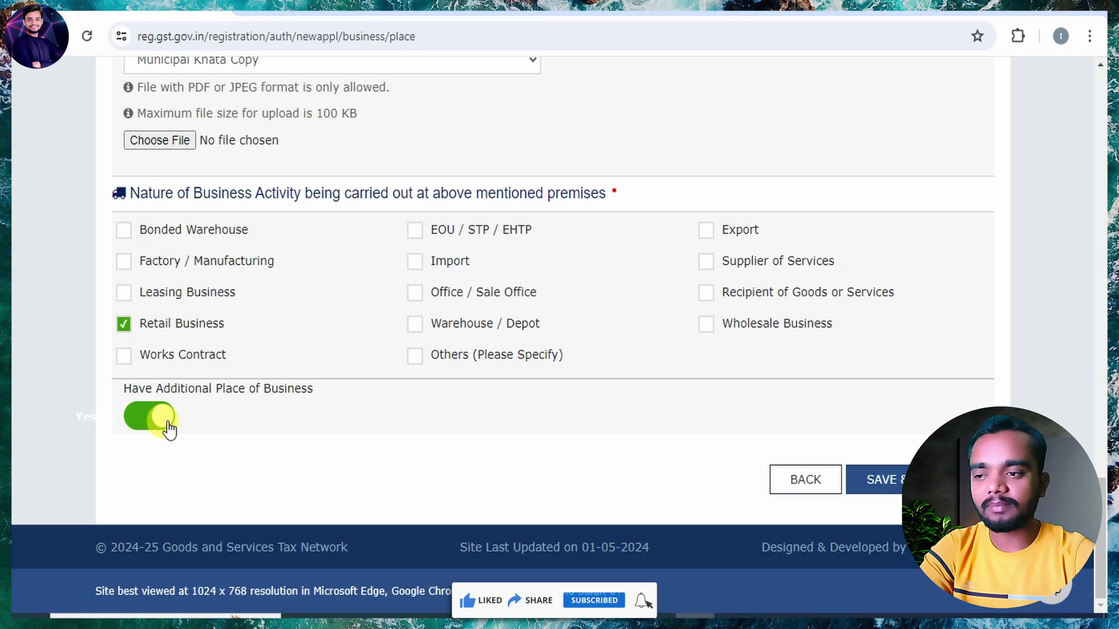
{"action": "left_click", "coordinate": [166, 421]}
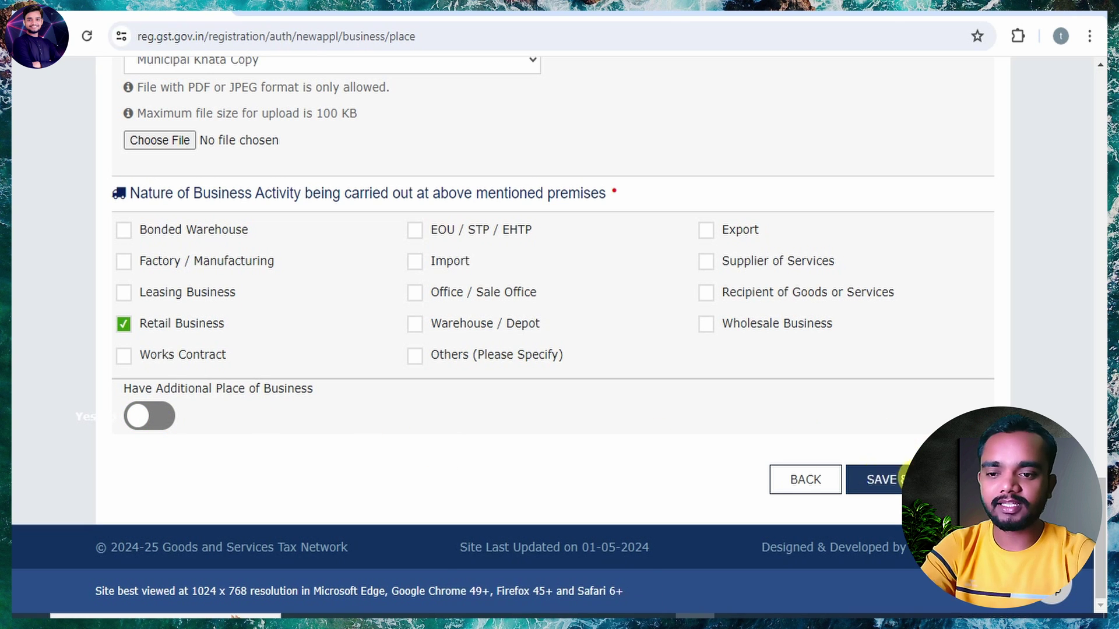
{"action": "left_click", "coordinate": [905, 479]}
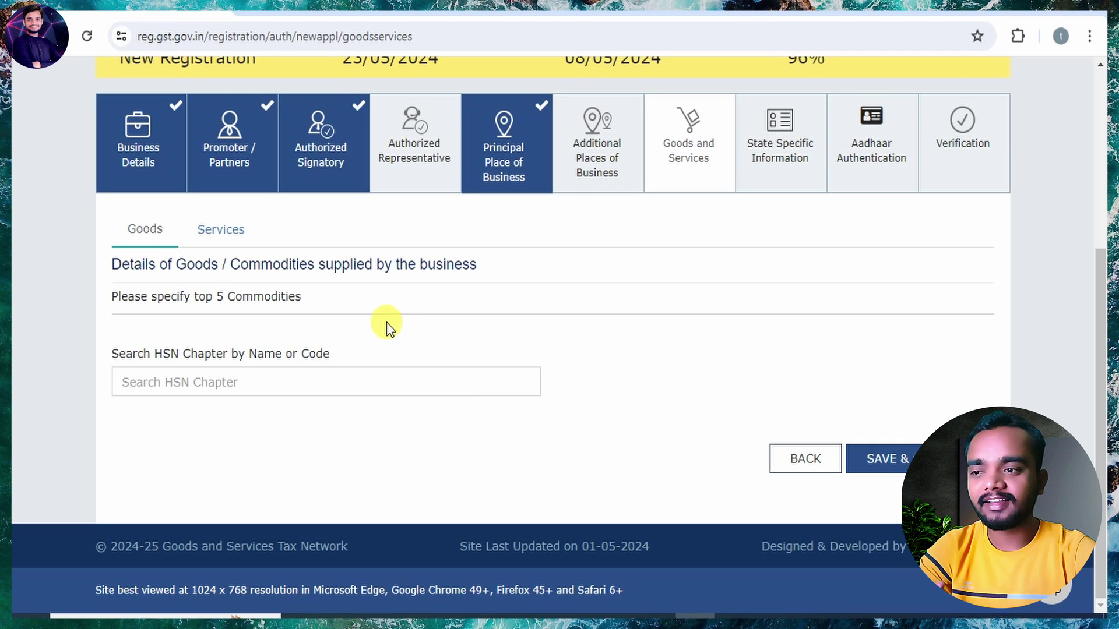
Step: Search the HSN chapters for MOBILE and add HSN code 8426 to the list of goods
{"action": "left_click", "coordinate": [220, 382]}
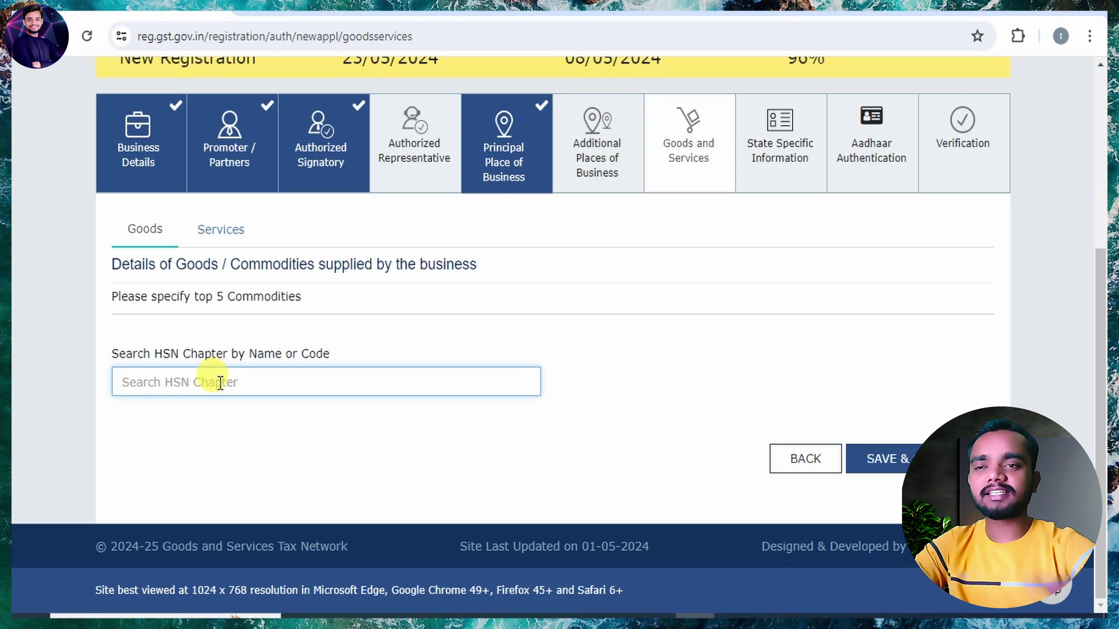
{"action": "type", "text": "MOBILE"}
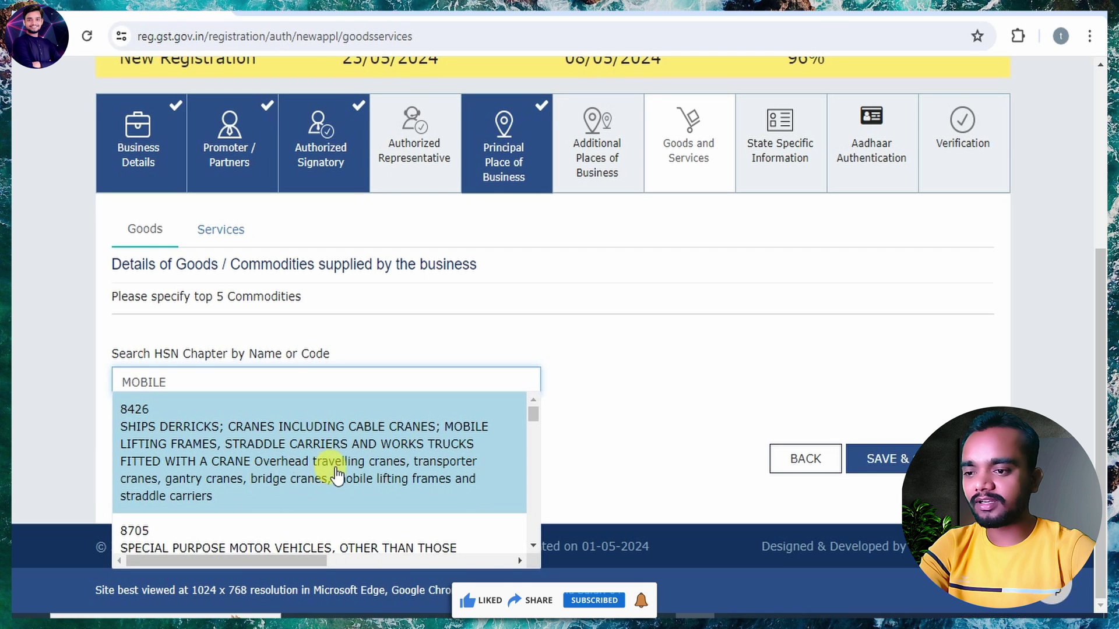
{"action": "scroll", "coordinate": [350, 490], "scroll_direction": "down", "scroll_amount": 2}
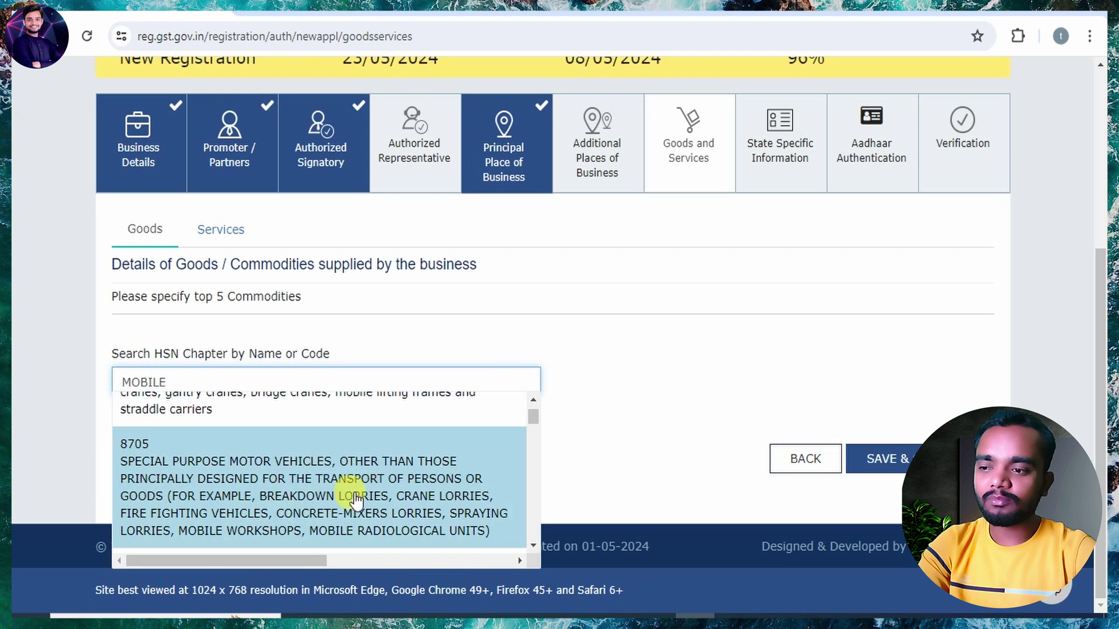
{"action": "scroll", "coordinate": [379, 518], "scroll_direction": "up", "scroll_amount": 2}
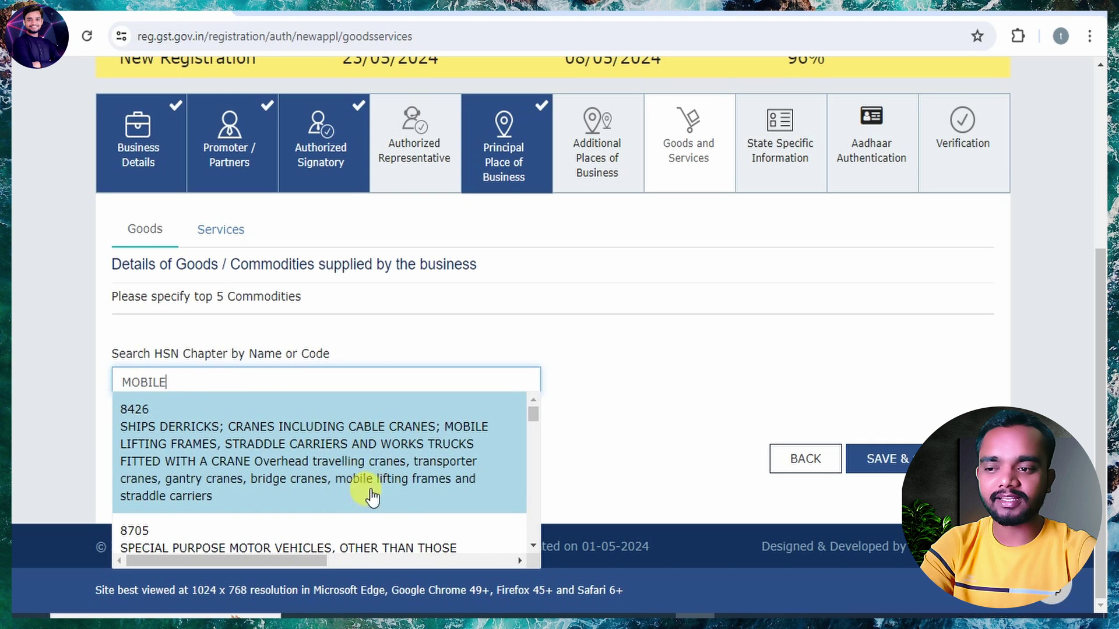
{"action": "left_click", "coordinate": [280, 481]}
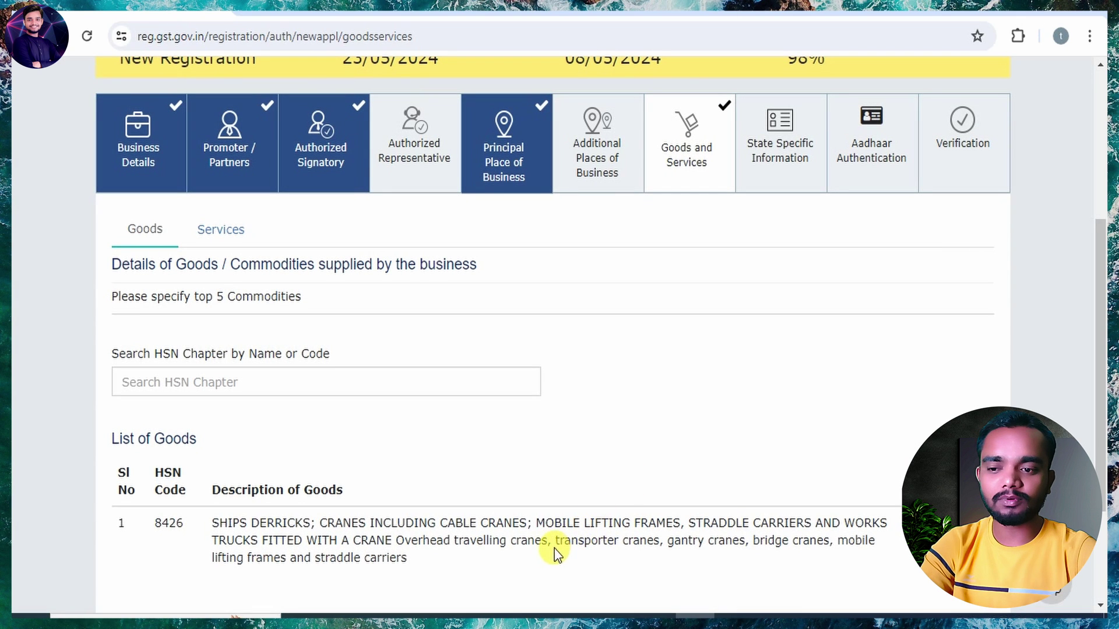
Step: Search the HSN chapters for CLOTH and look through the suggested clothing codes
{"action": "left_click", "coordinate": [345, 385]}
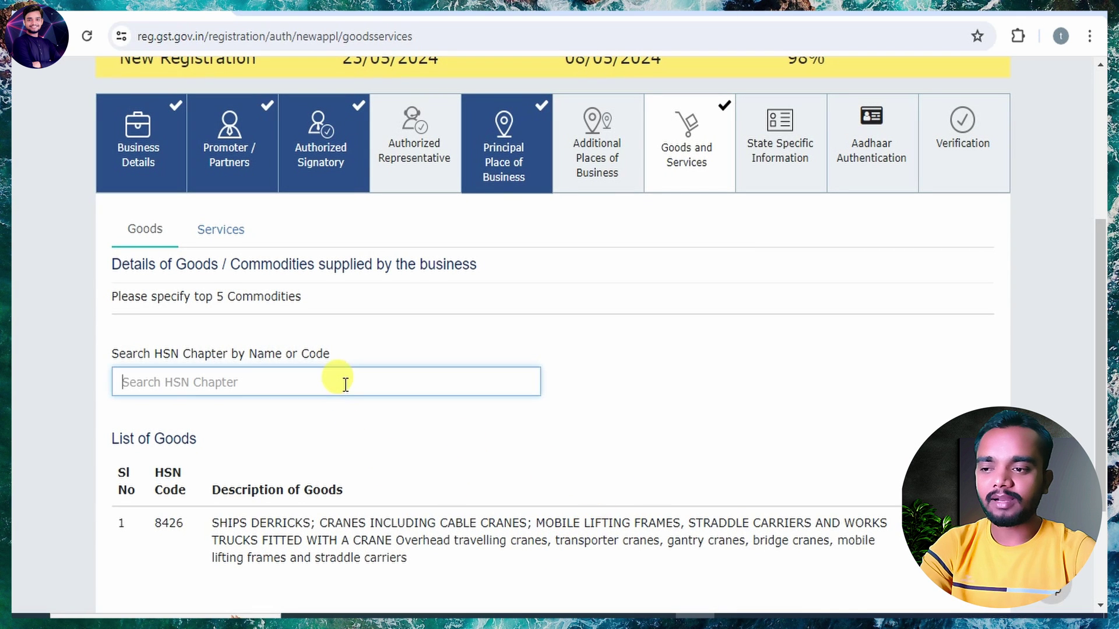
{"action": "type", "text": "CLOTH"}
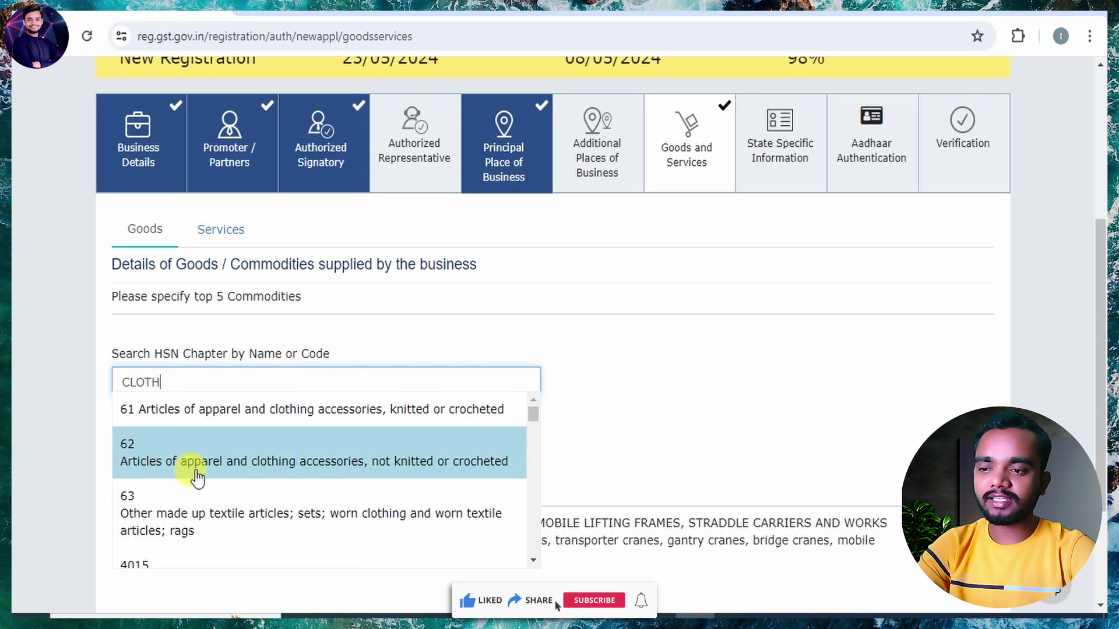
{"action": "scroll", "coordinate": [245, 519], "scroll_direction": "down", "scroll_amount": 1}
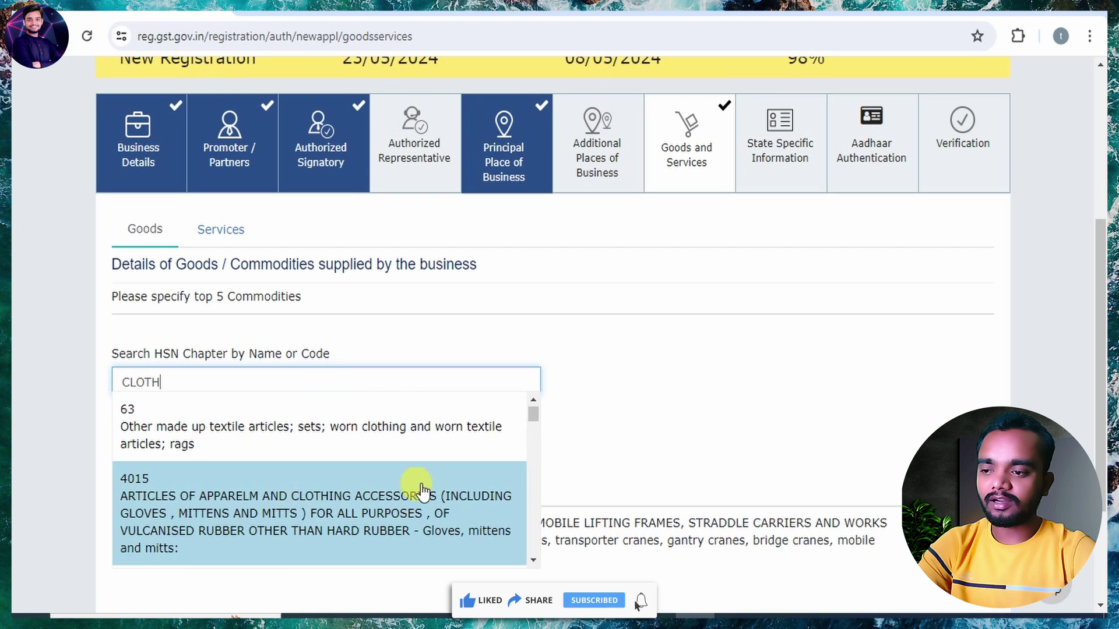
{"action": "left_click", "coordinate": [640, 443]}
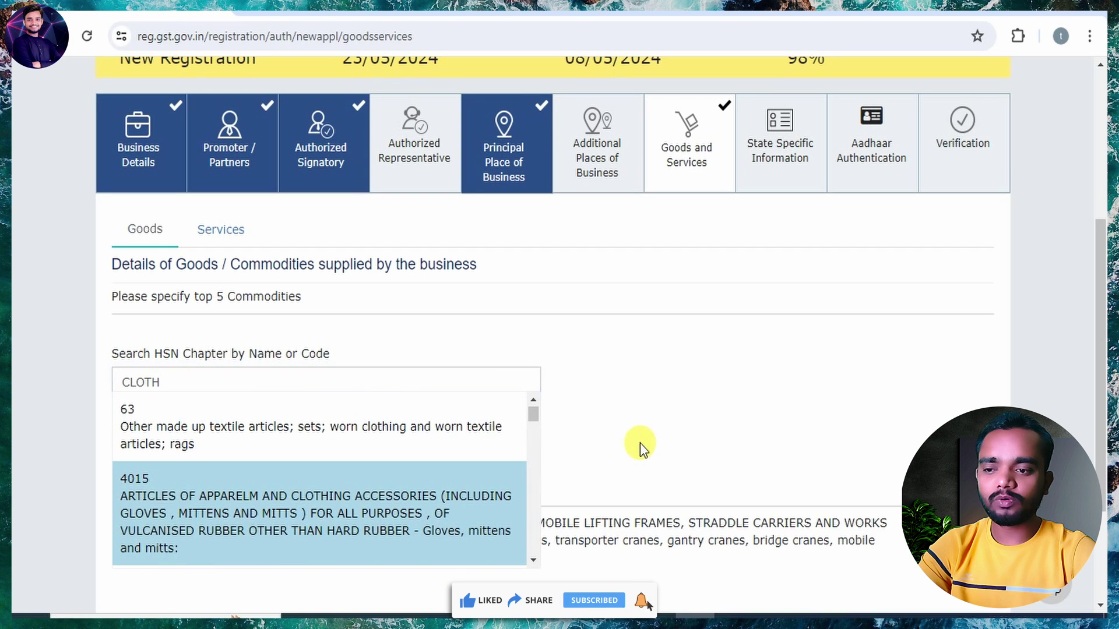
Step: Check the service classification code search under Services, and return to the list of goods
{"action": "left_click", "coordinate": [225, 239]}
{"action": "left_click", "coordinate": [253, 385]}
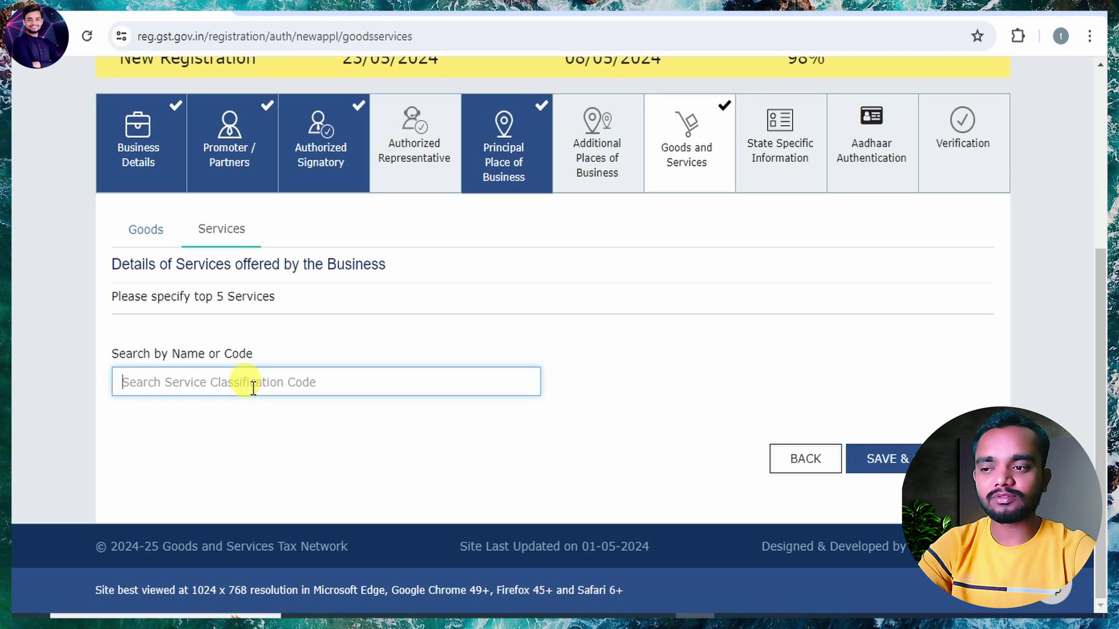
{"action": "left_click", "coordinate": [146, 236]}
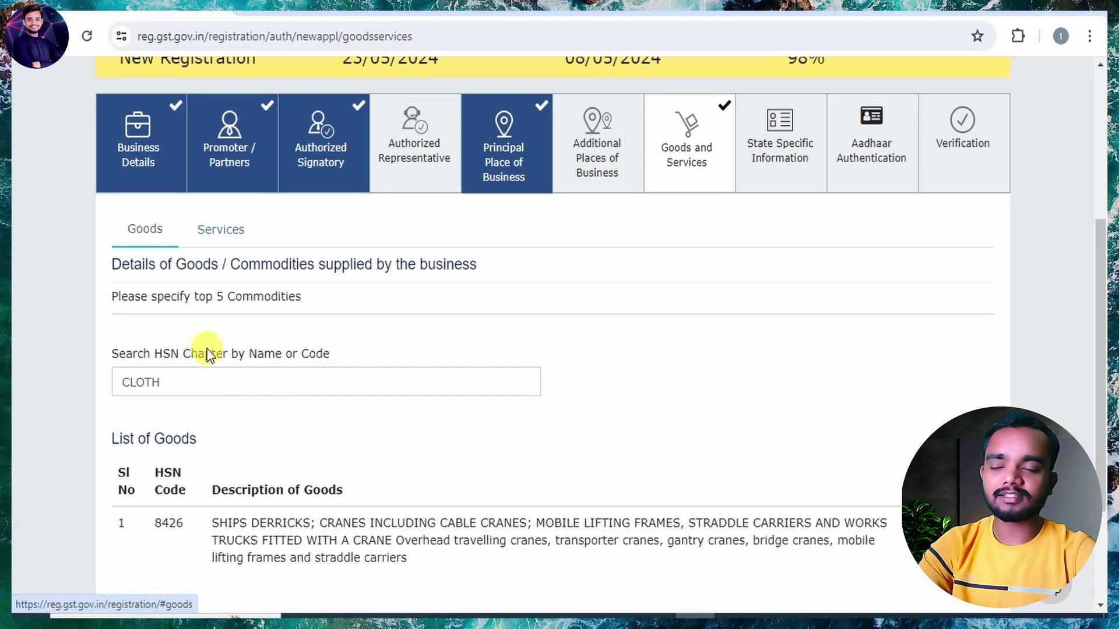
{"action": "left_click", "coordinate": [207, 380]}
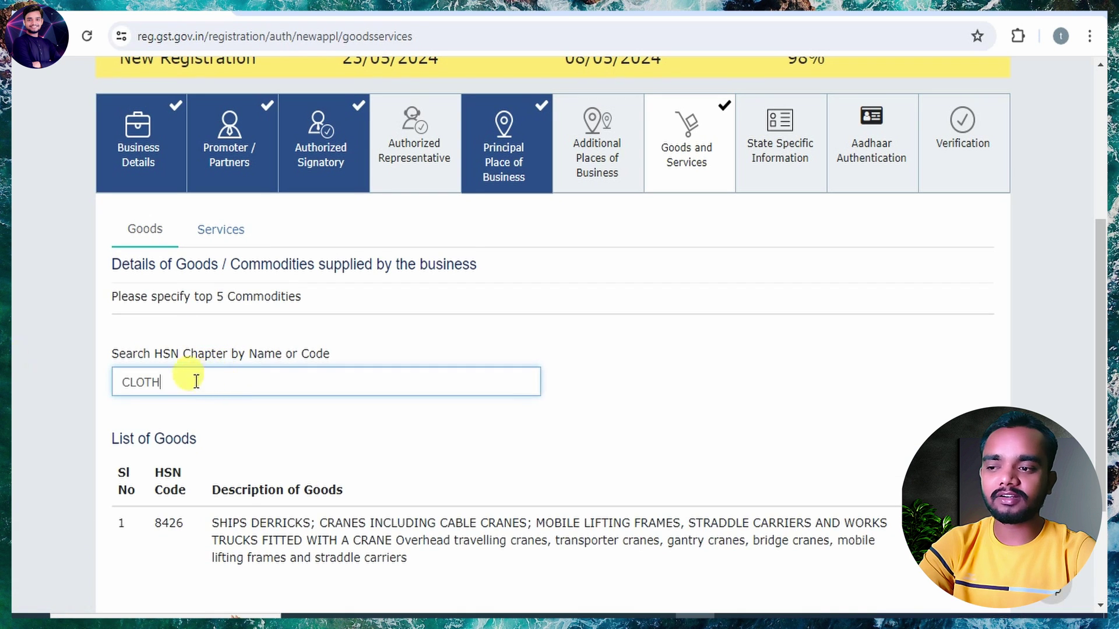
{"action": "left_click", "coordinate": [662, 352]}
Step: Save the goods and services details and continue through the registration form
{"action": "scroll", "coordinate": [661, 379], "scroll_direction": "down", "scroll_amount": 3}
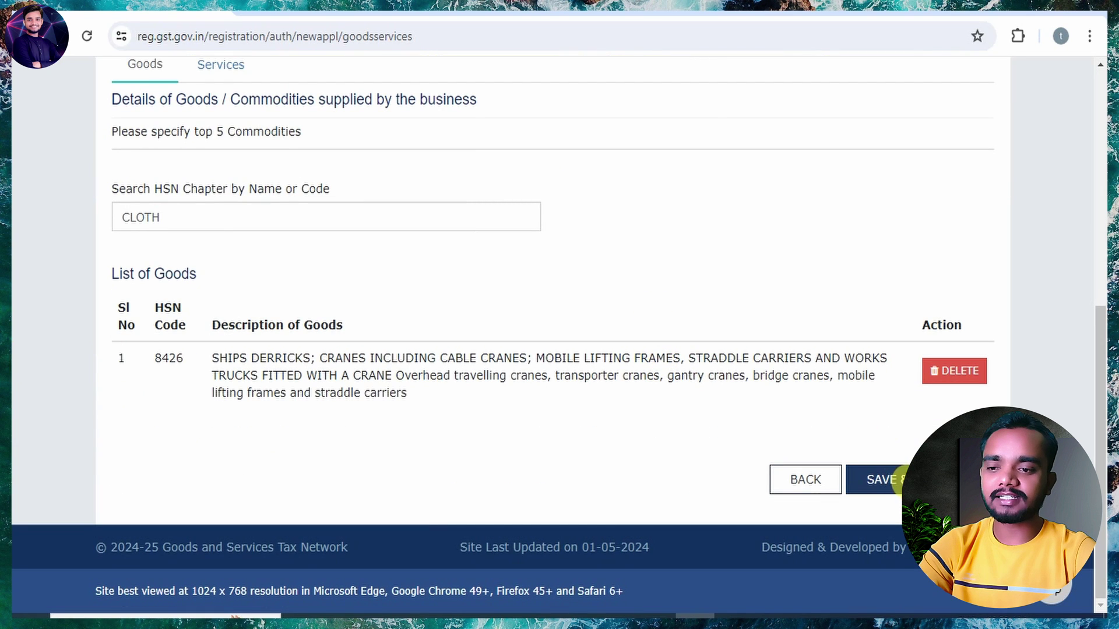
{"action": "left_click", "coordinate": [883, 480]}
{"action": "scroll", "coordinate": [551, 440], "scroll_direction": "down", "scroll_amount": 3}
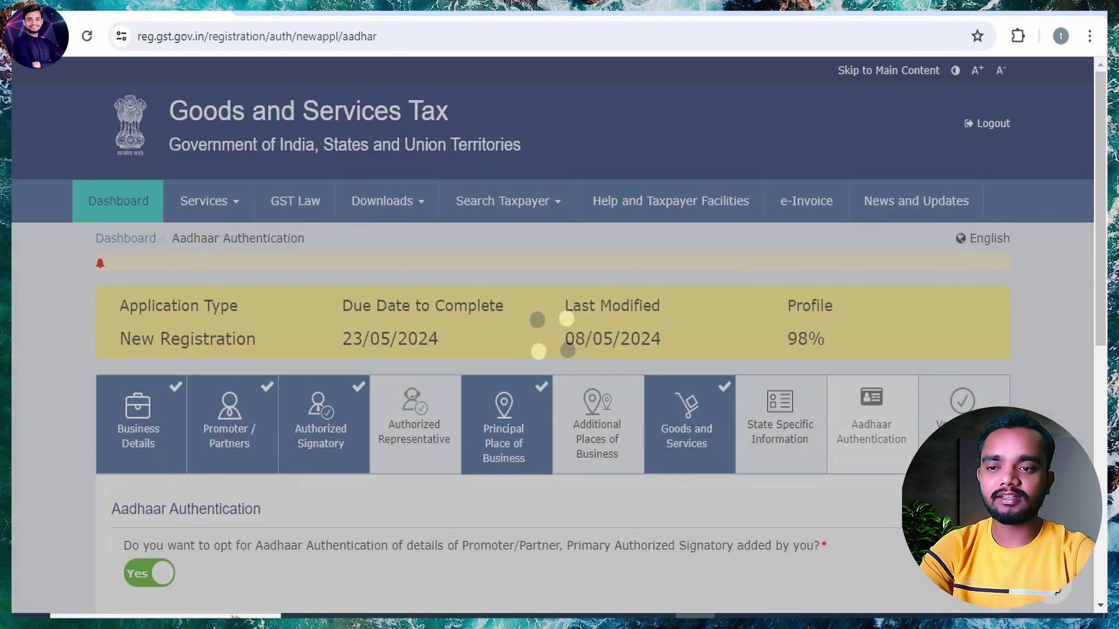
Step: Save the Aadhaar Authentication section with the opt-in kept at Yes, and submit the application with the verification declaration affirmed
{"action": "scroll", "coordinate": [470, 477], "scroll_direction": "down", "scroll_amount": 7}
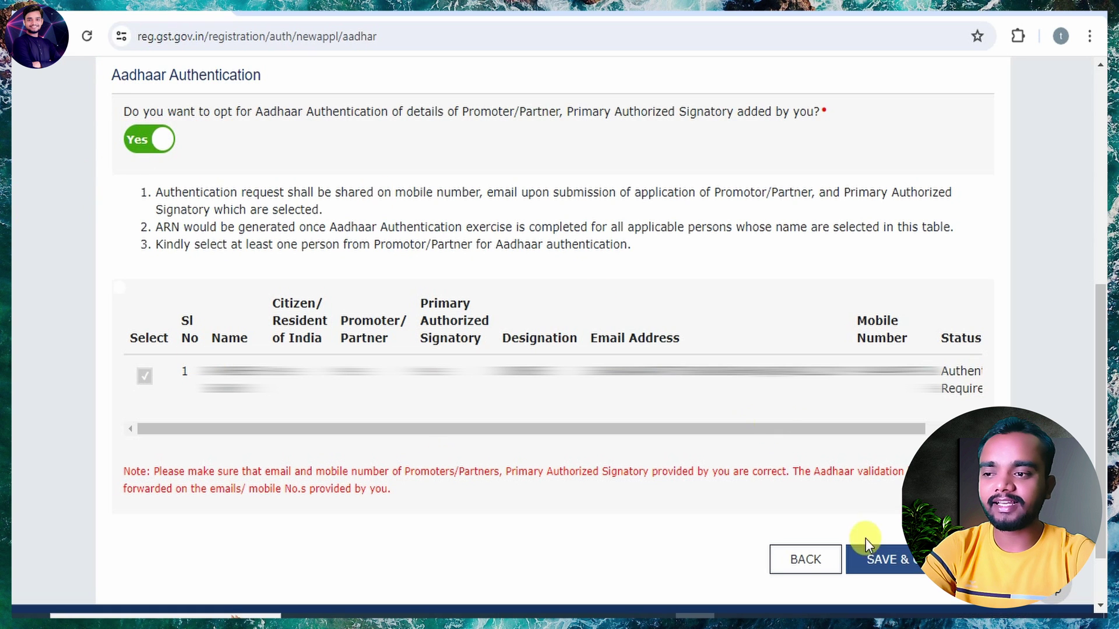
{"action": "left_click", "coordinate": [857, 560]}
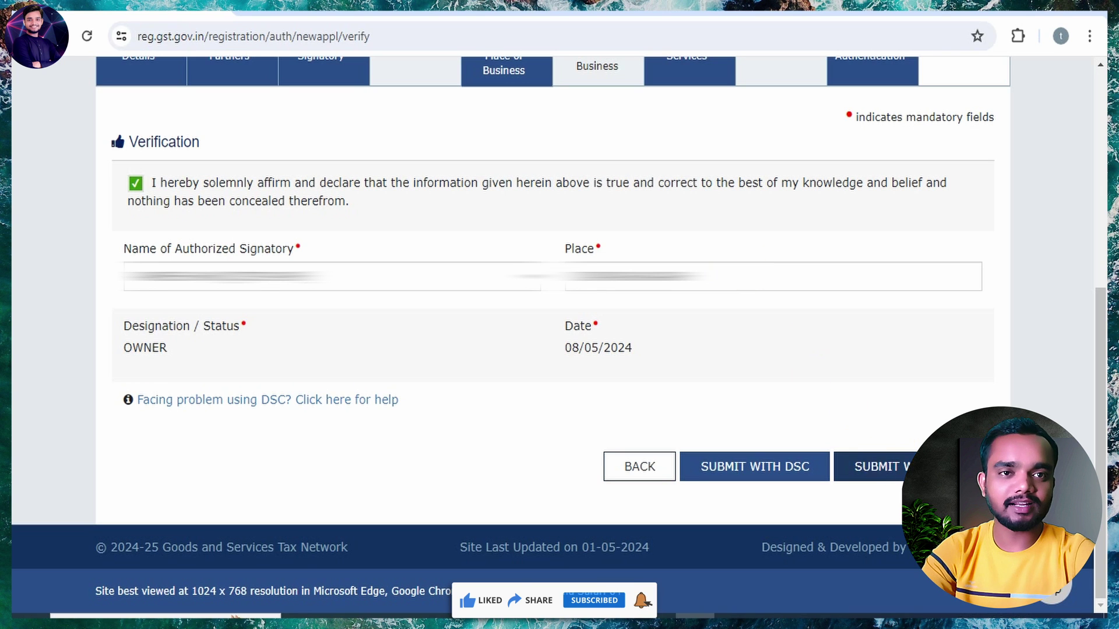
{"action": "left_click", "coordinate": [910, 457]}
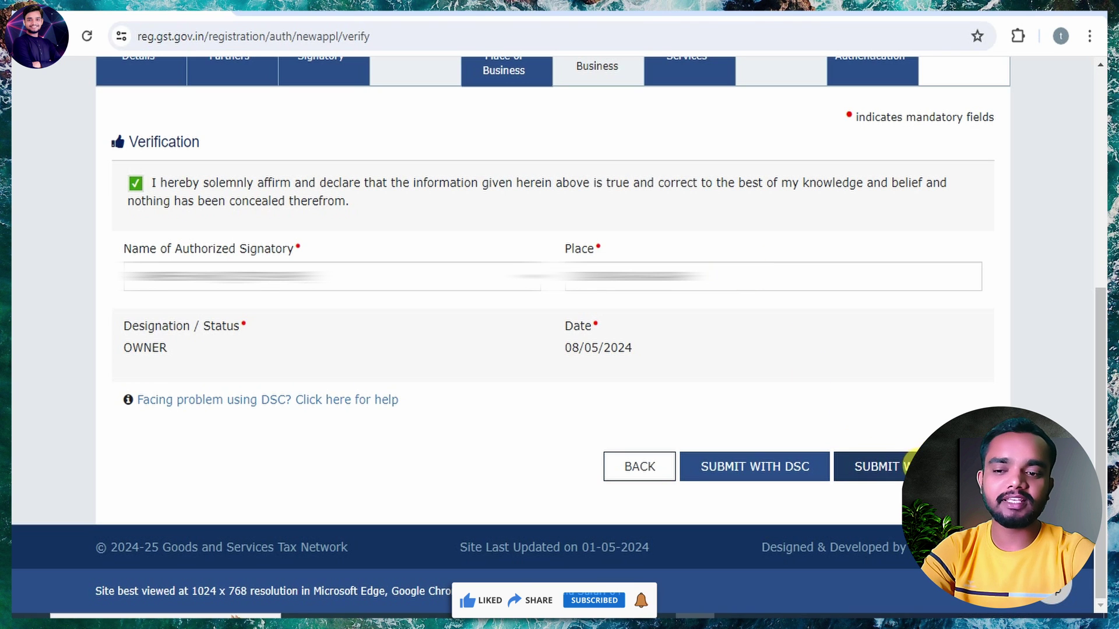